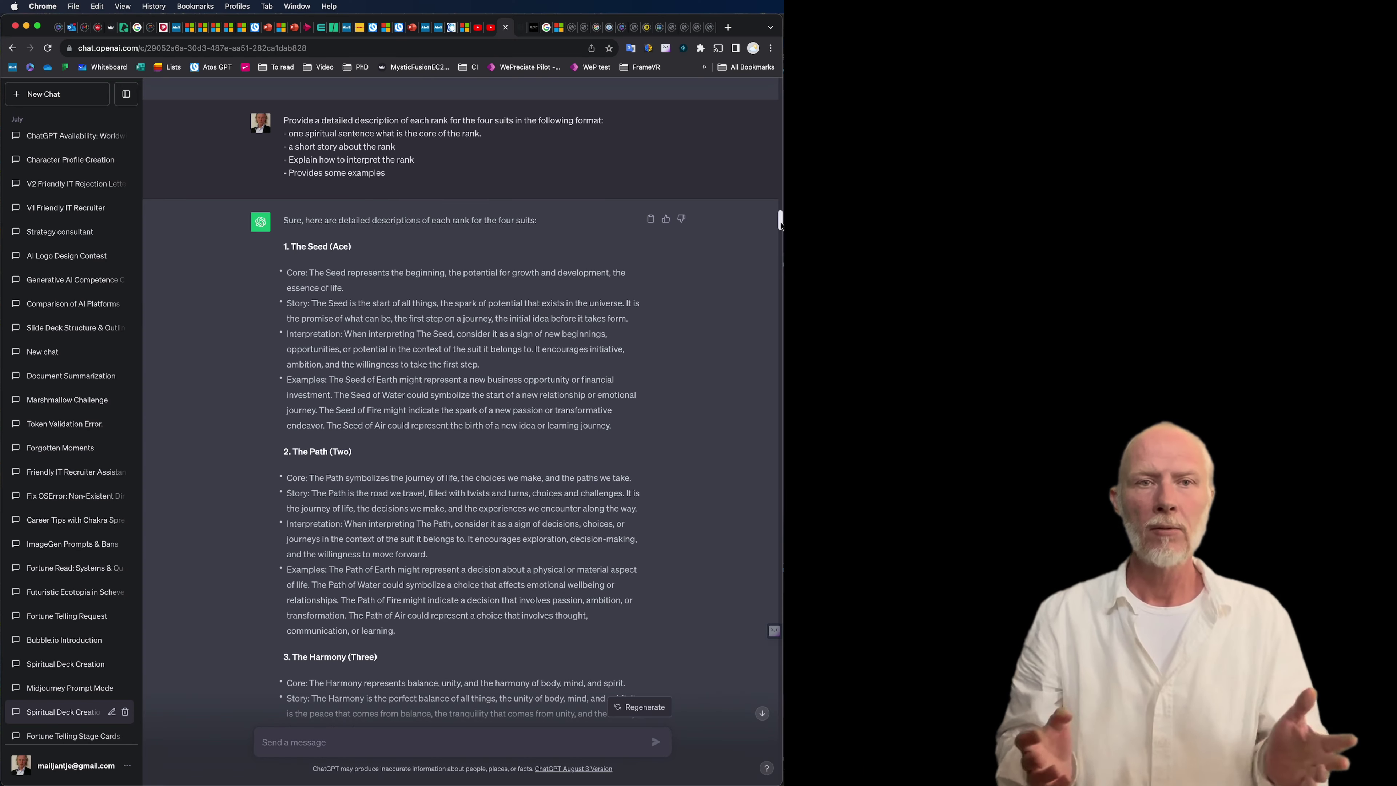
Scroll past the rank descriptions to the Python app chat on reading the card CSV with pandas.
left_click_drag(779, 224, 770, 311)
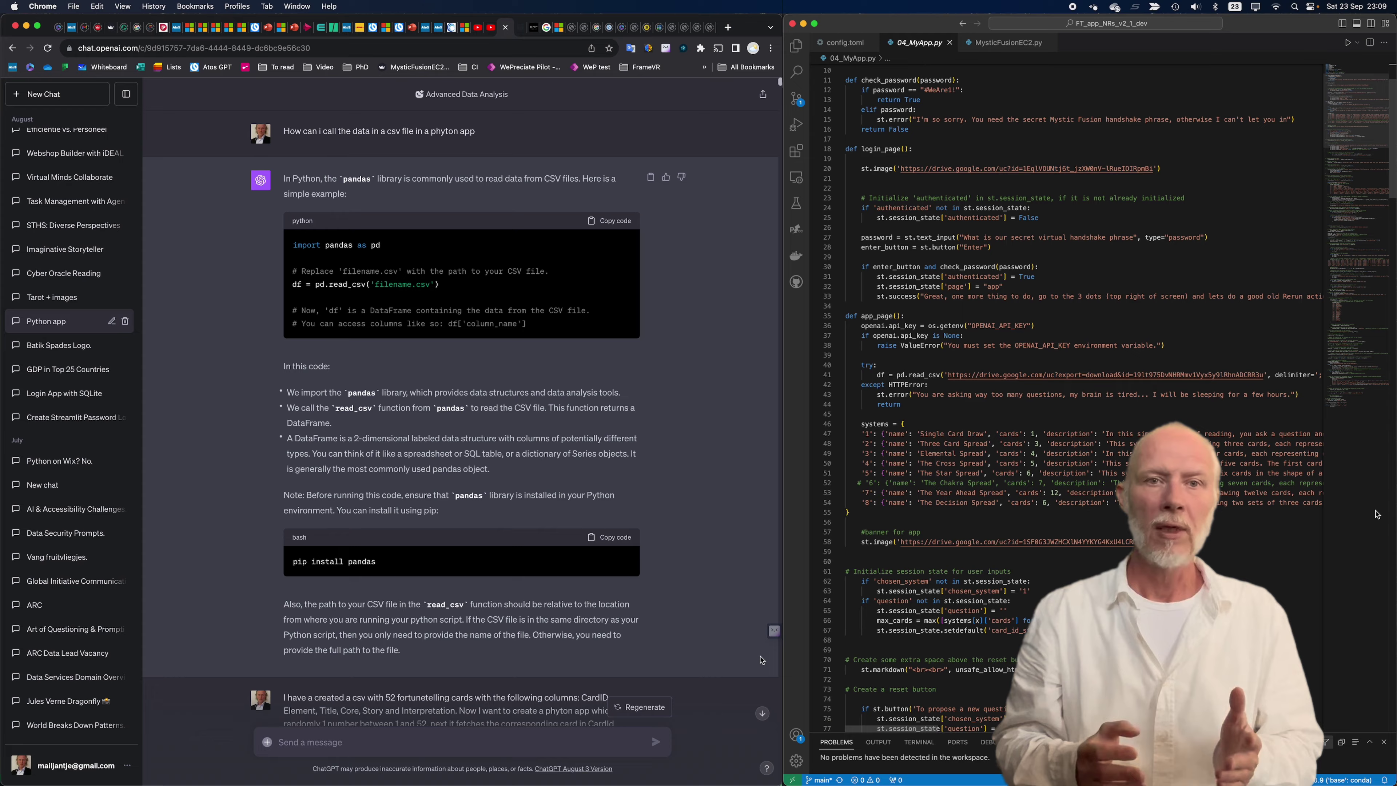
Scroll through the rest of the Python app chat alongside the Streamlit app script.
scroll(761, 659, "down", 20)
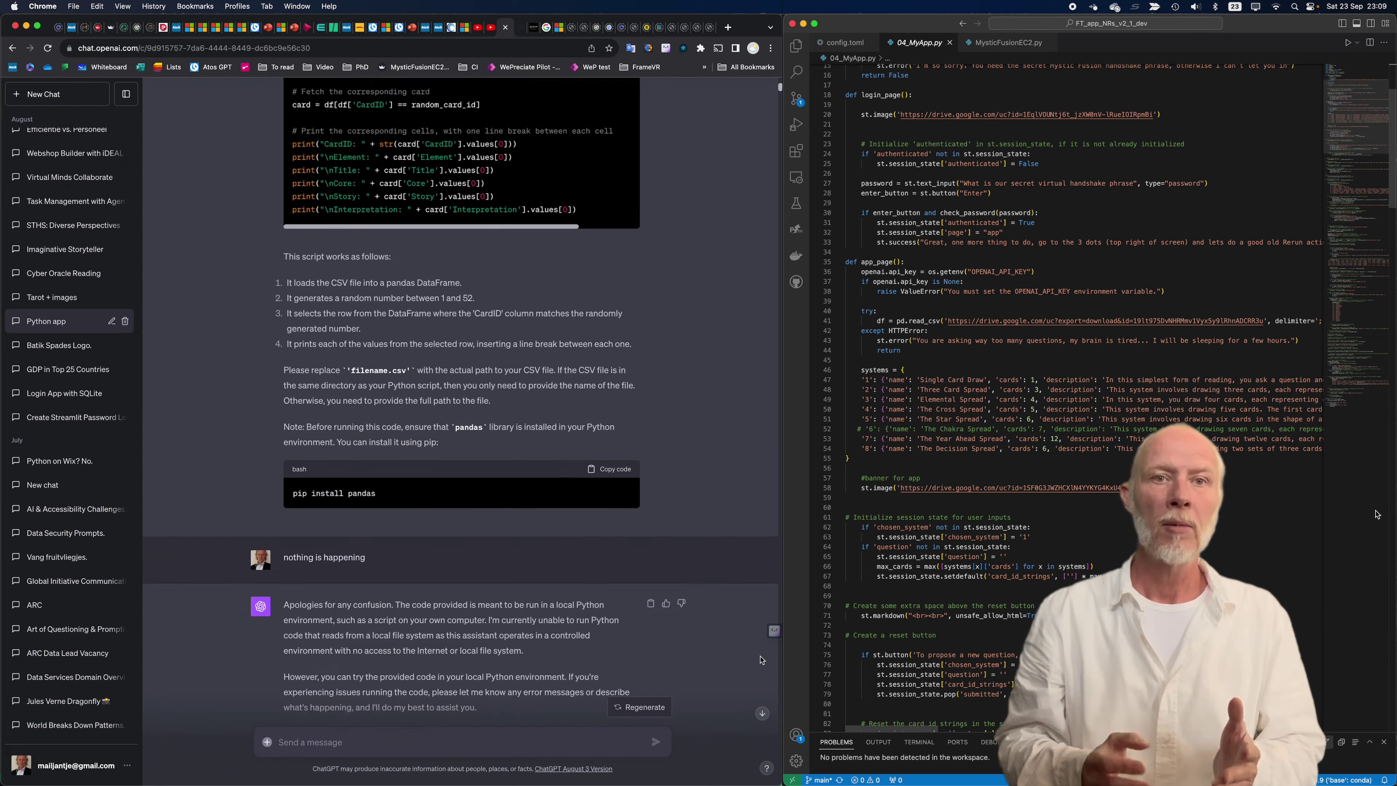
scroll(761, 660, "down", 20)
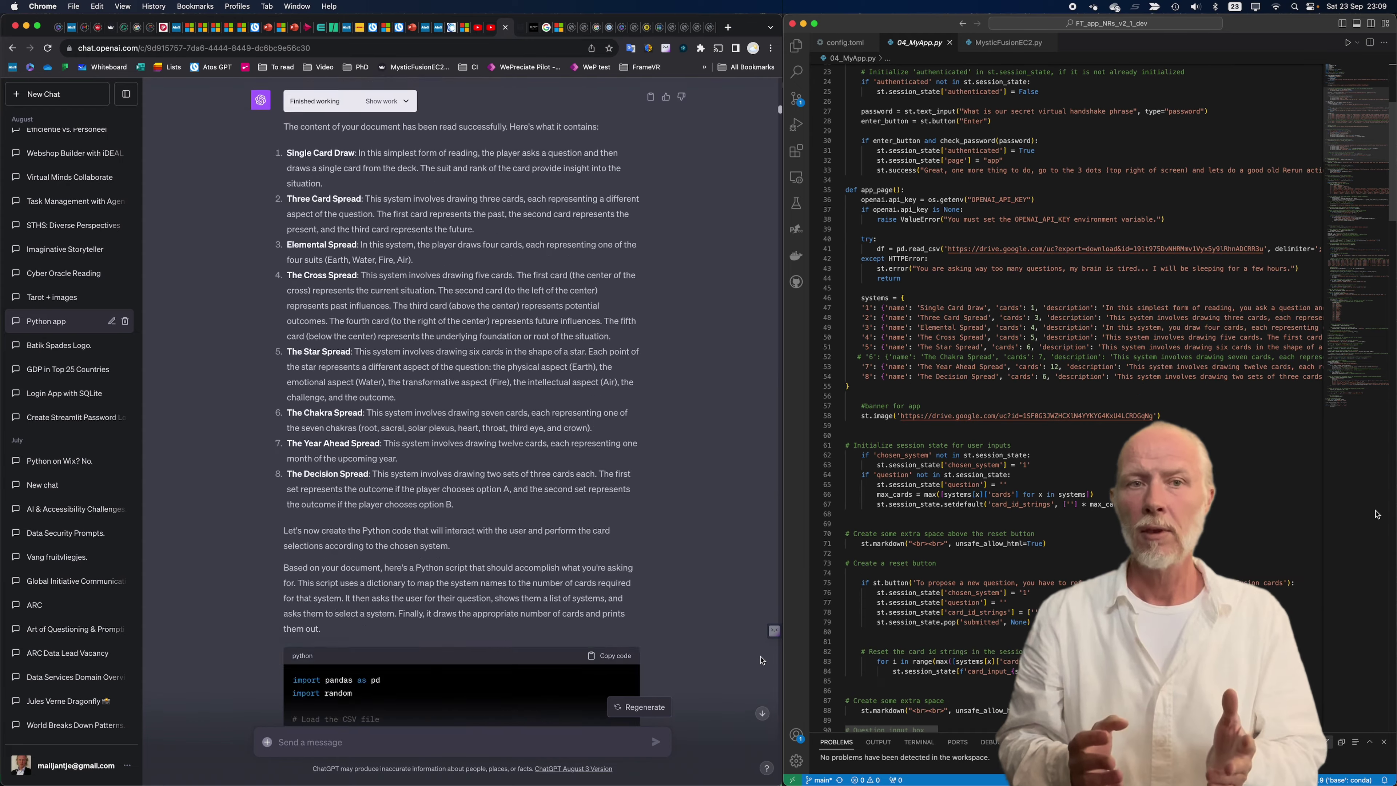
scroll(761, 660, "down", 20)
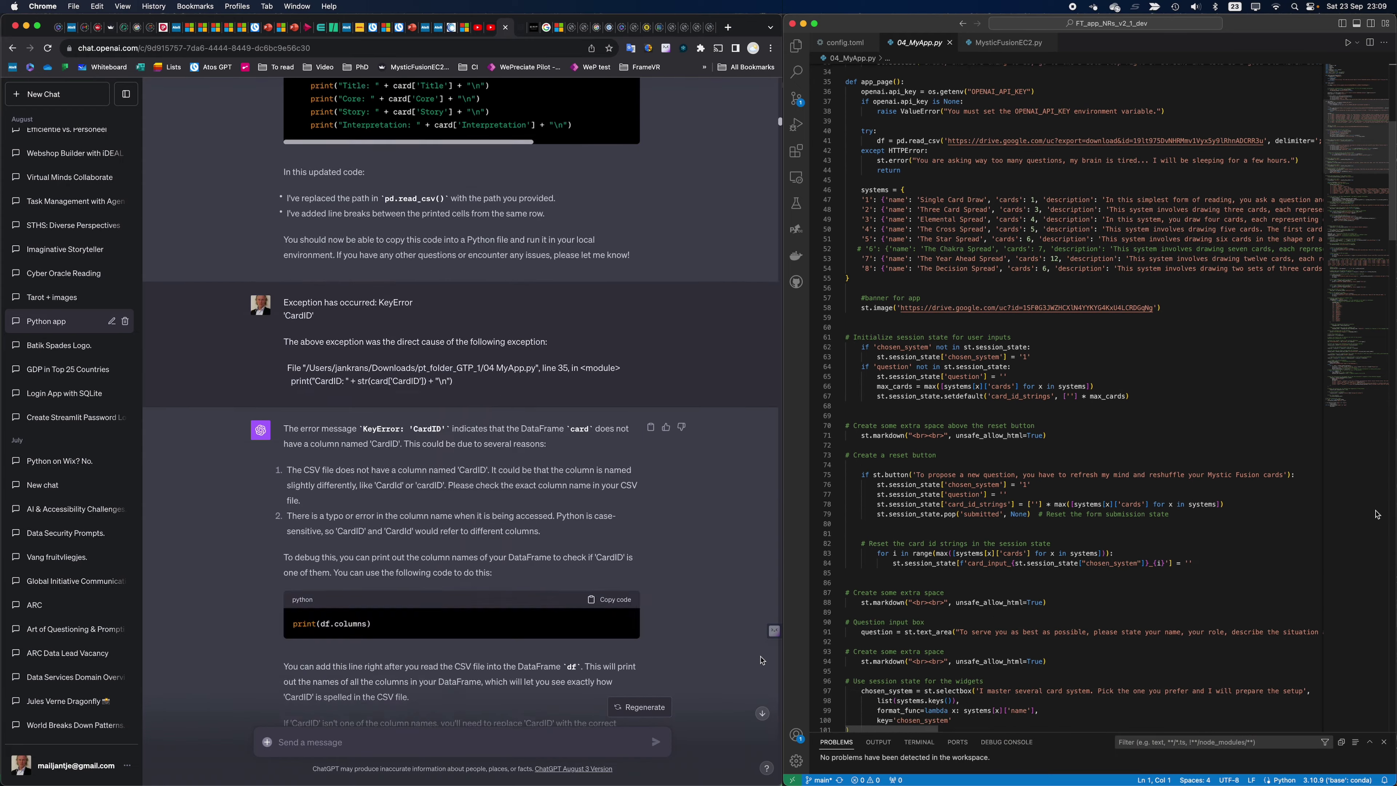
scroll(761, 660, "down", 20)
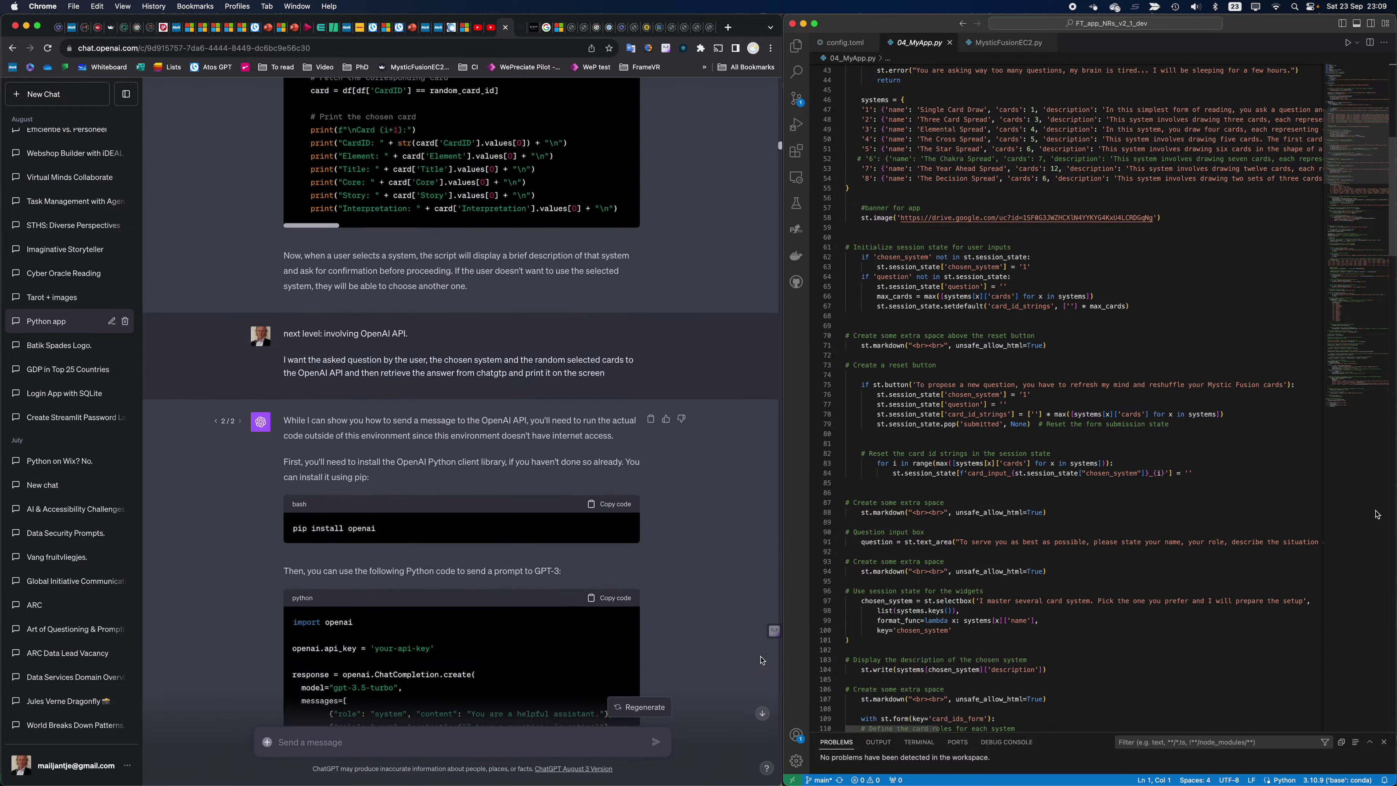
scroll(762, 661, "down", 20)
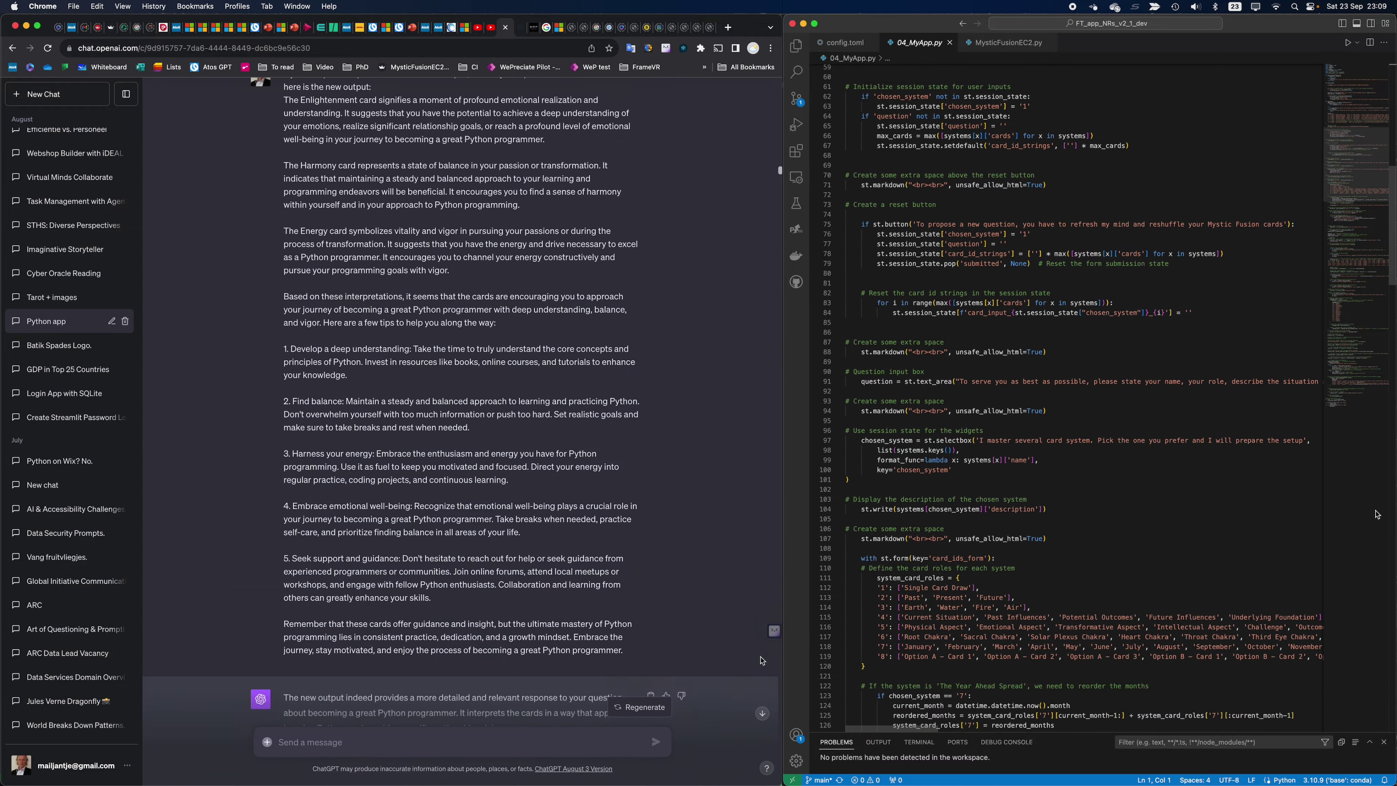
scroll(762, 661, "down", 20)
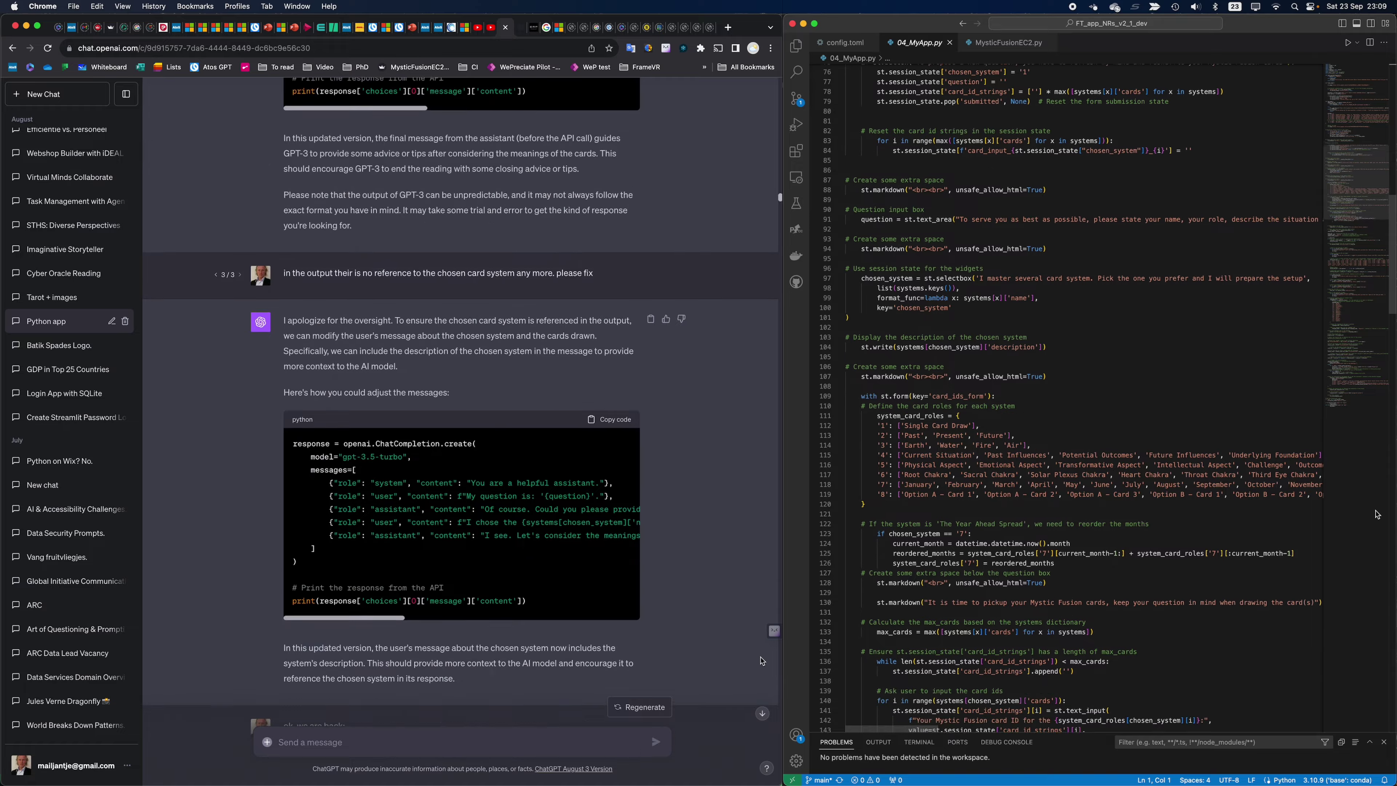
scroll(762, 660, "down", 20)
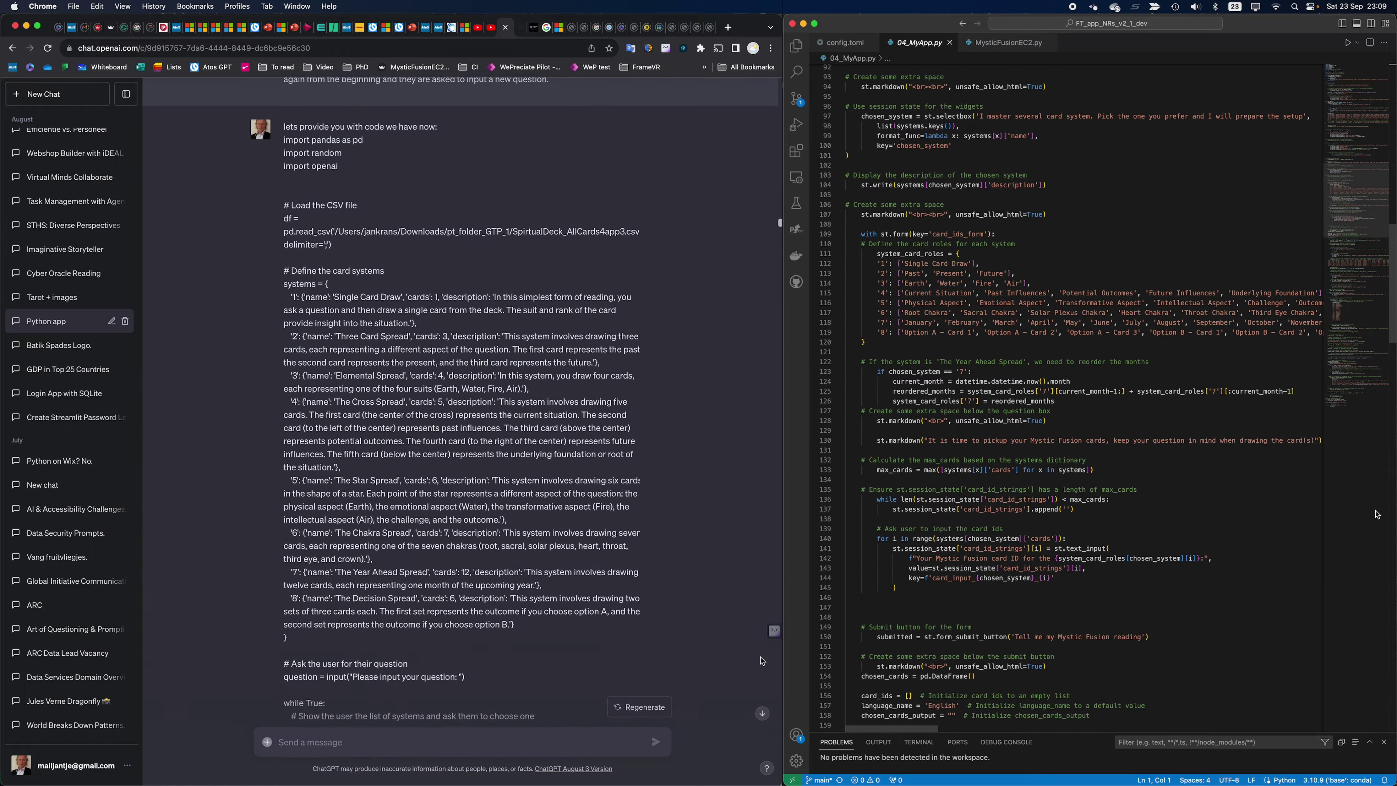
scroll(762, 660, "down", 20)
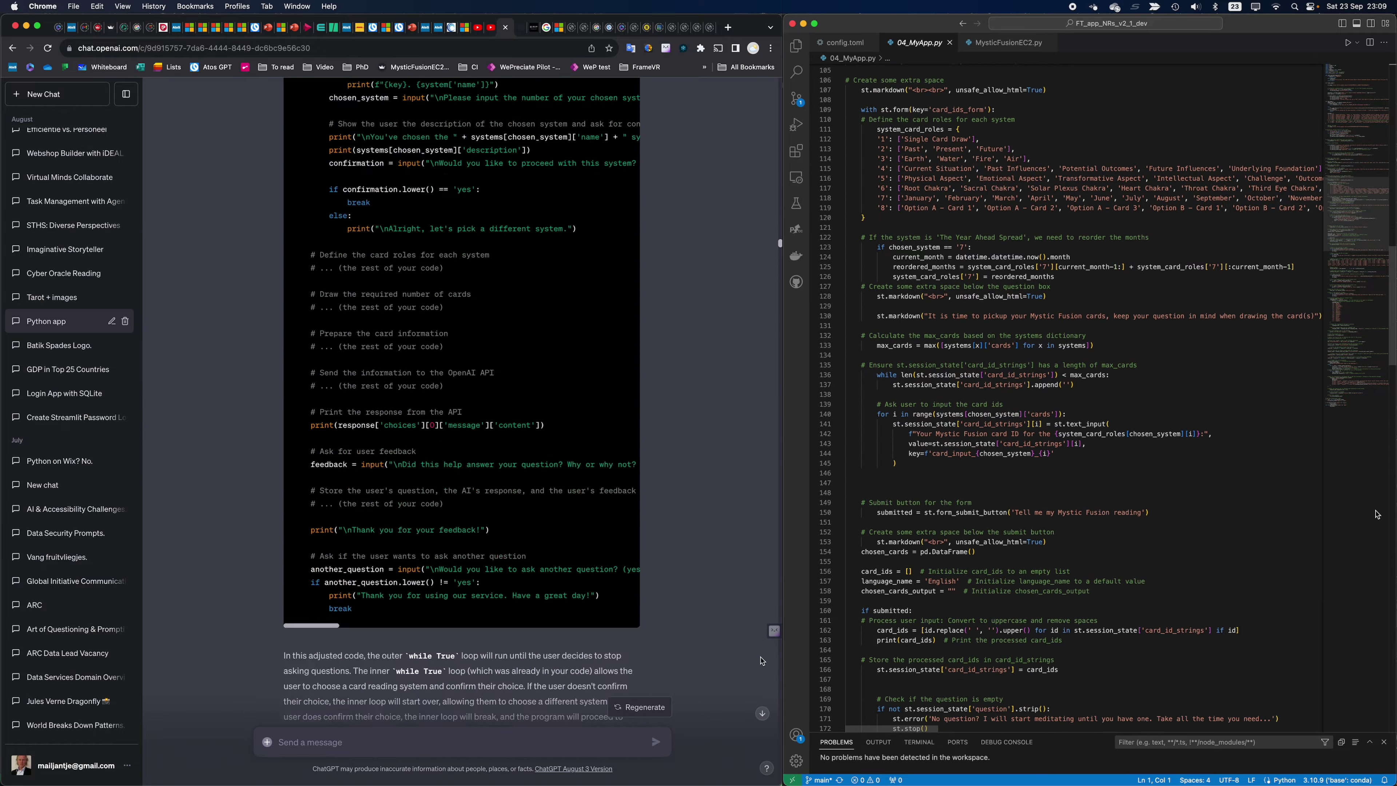
scroll(762, 660, "down", 20)
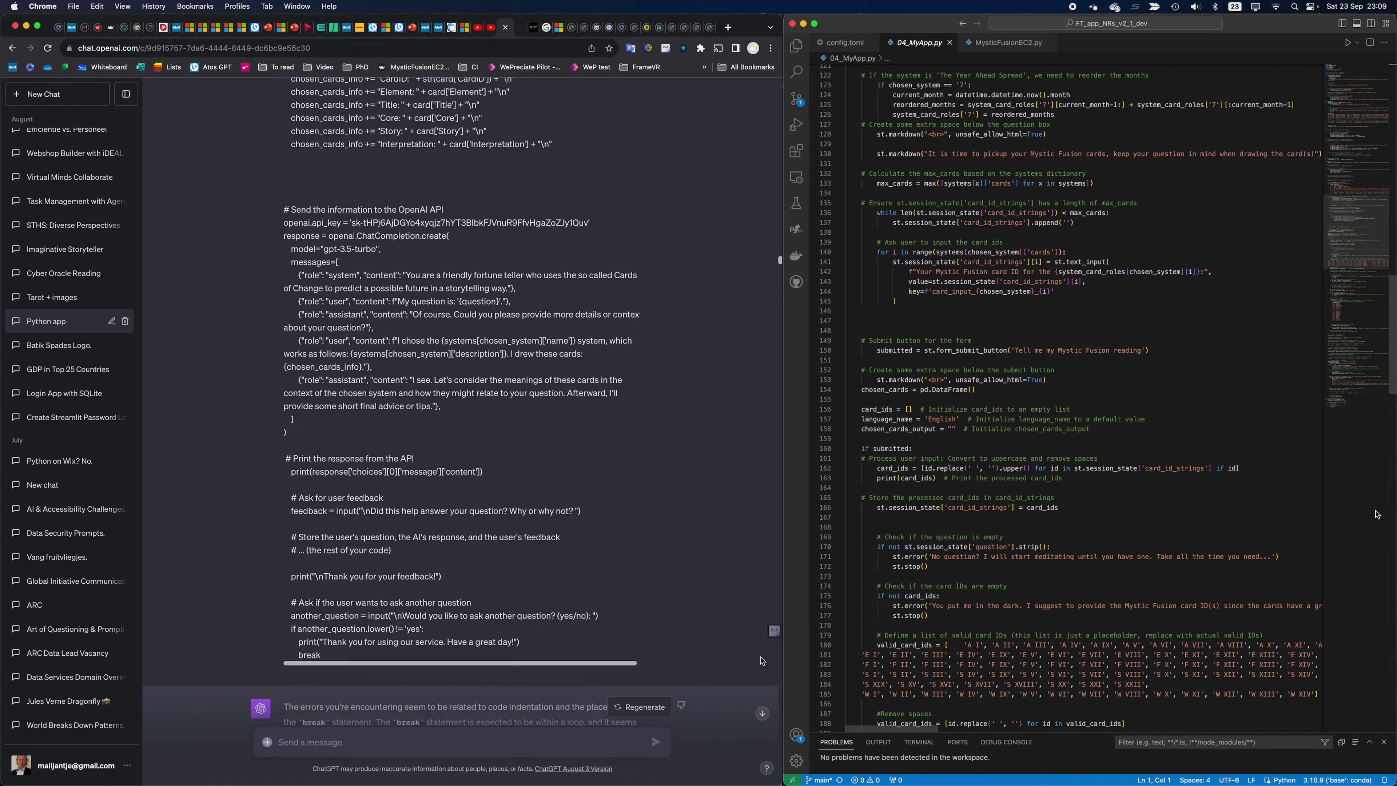
scroll(762, 661, "down", 20)
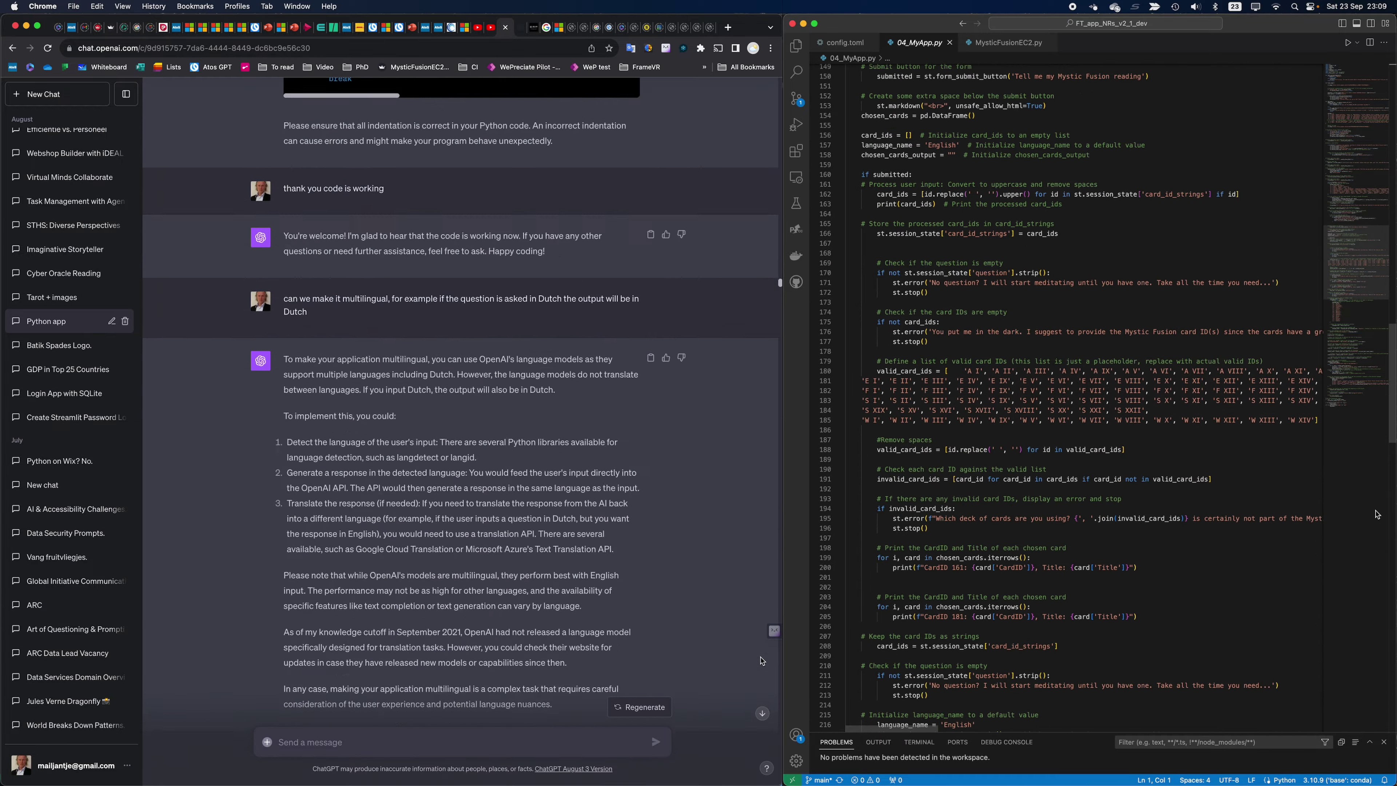
scroll(762, 660, "down", 20)
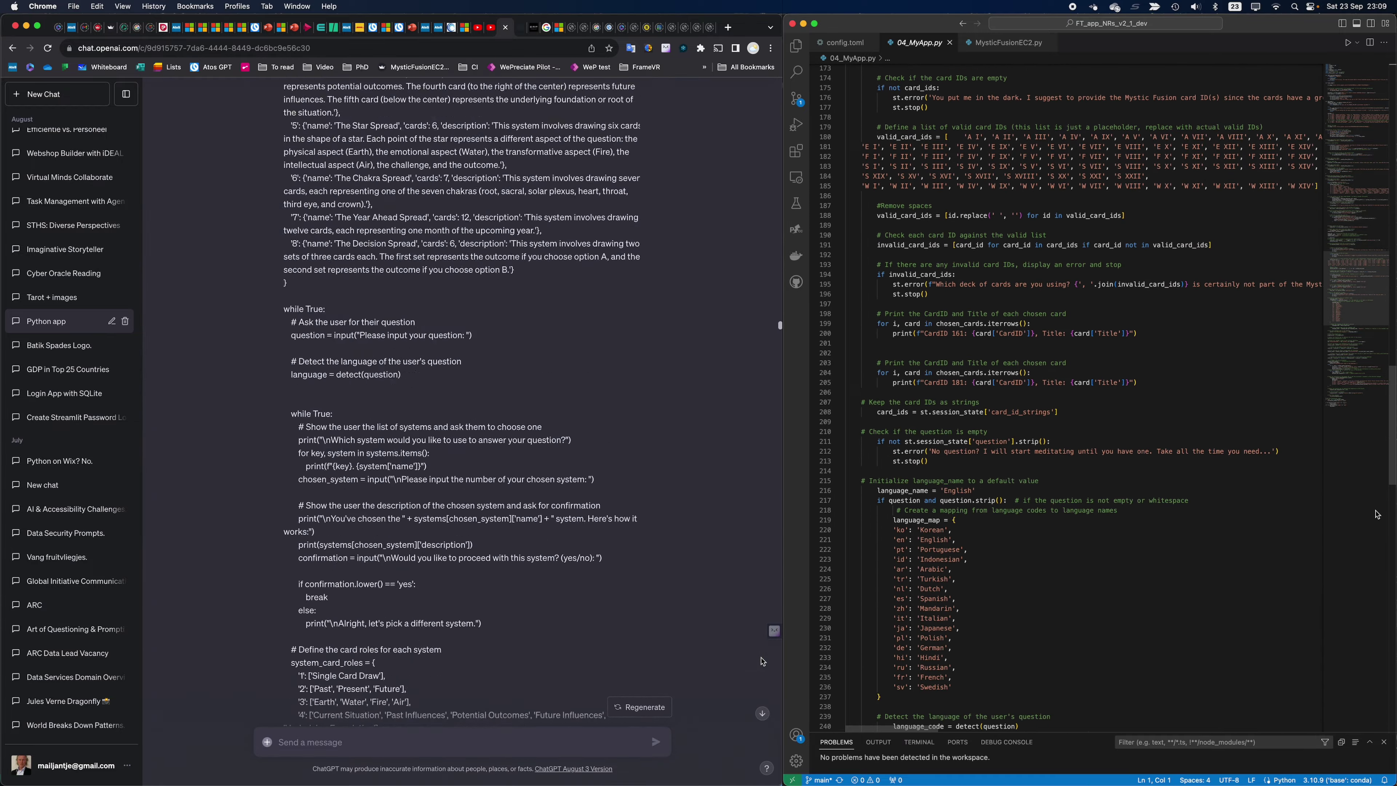
scroll(762, 660, "down", 20)
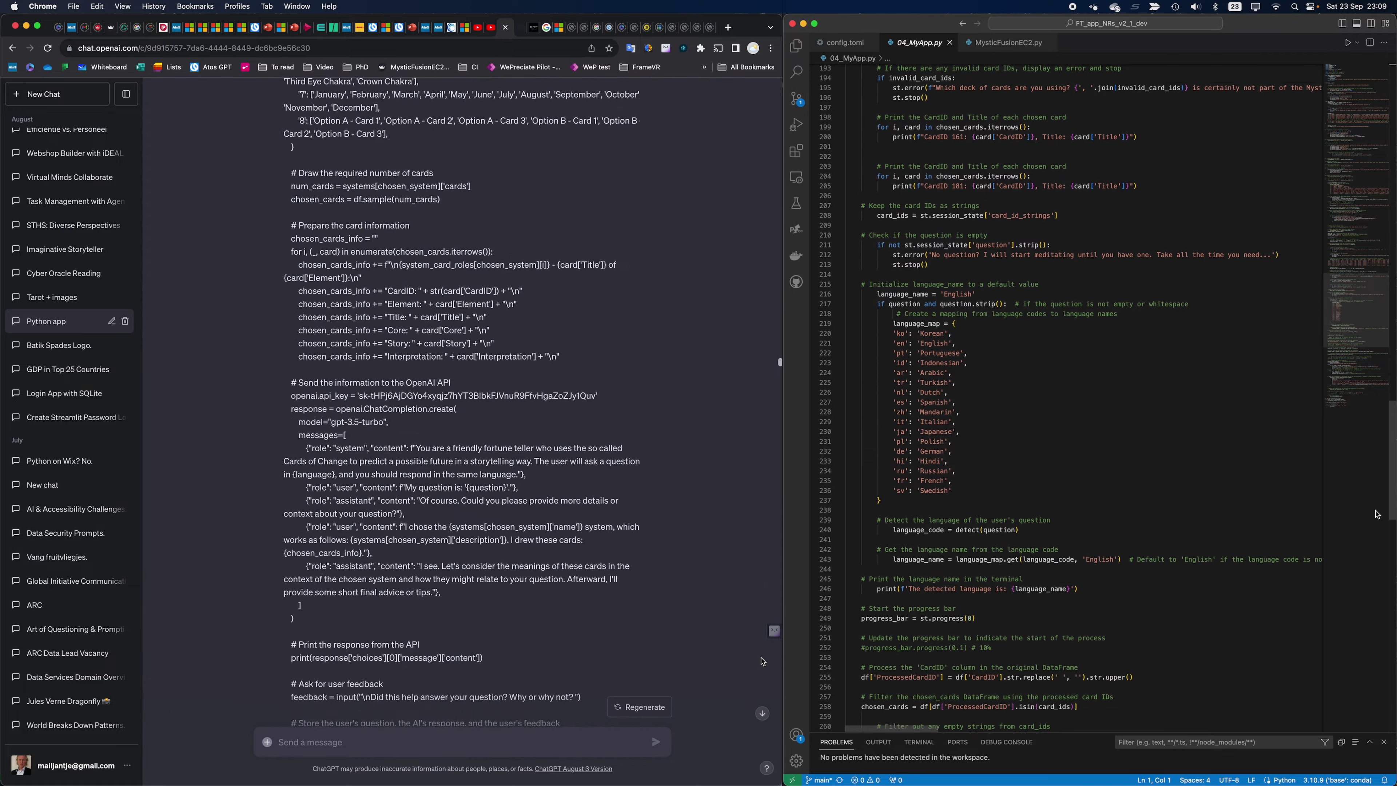
scroll(762, 660, "down", 20)
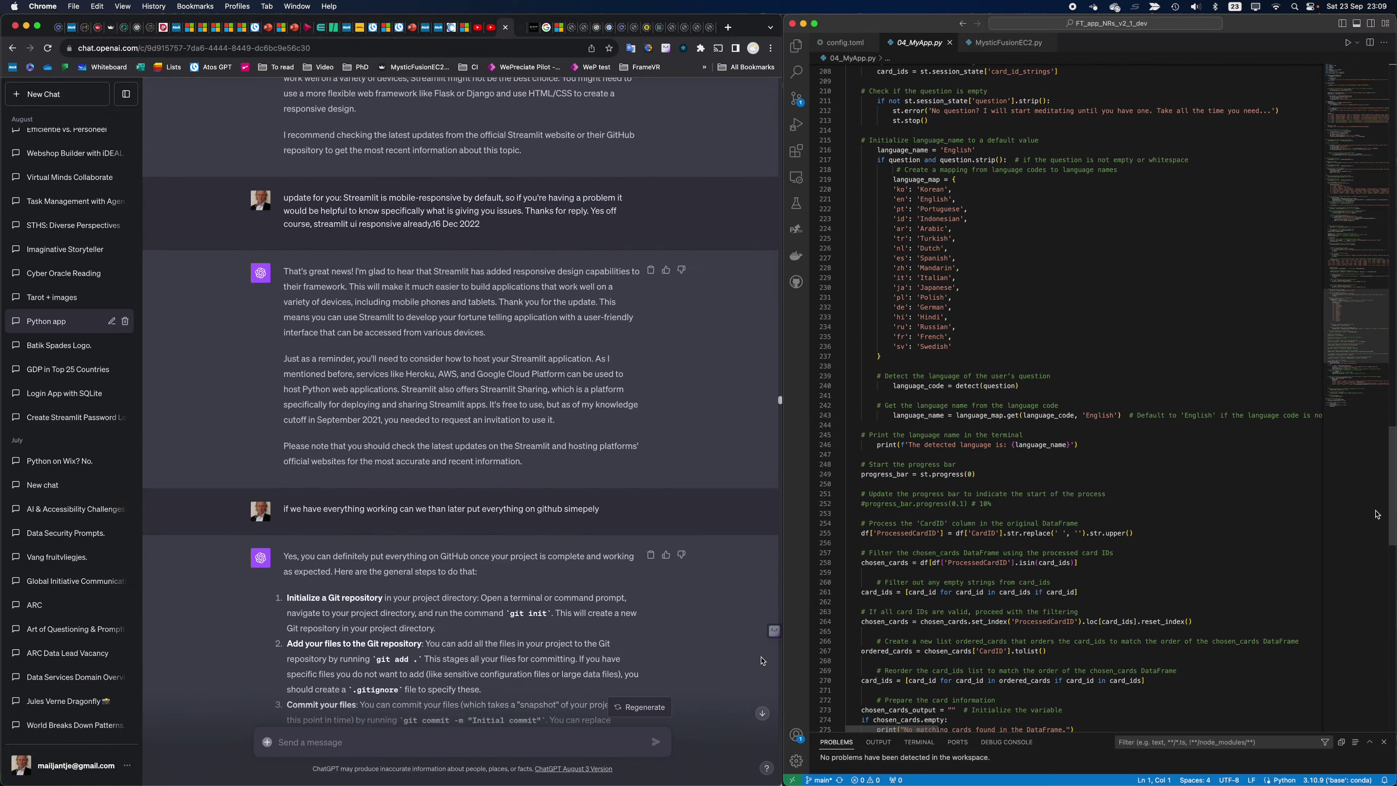
scroll(762, 660, "down", 20)
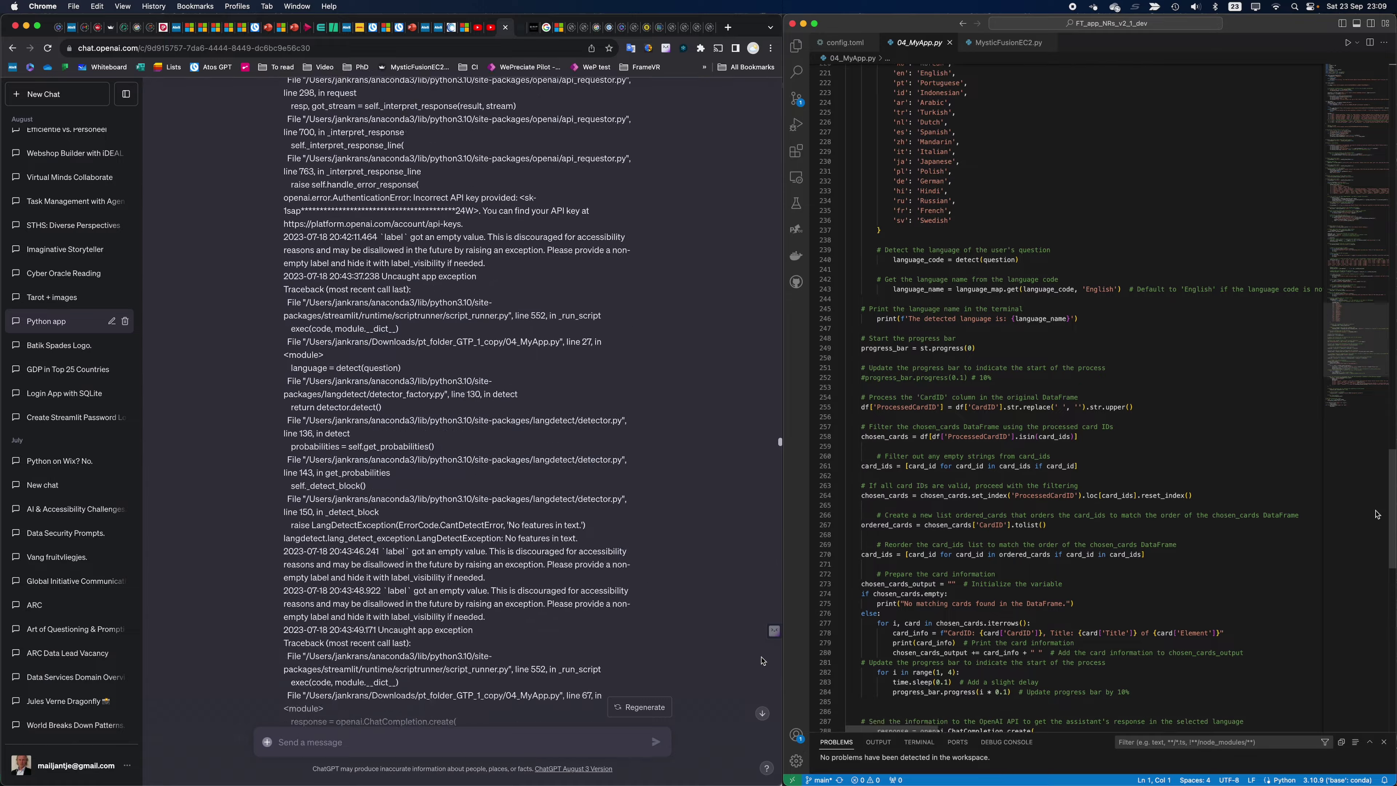
scroll(762, 661, "down", 20)
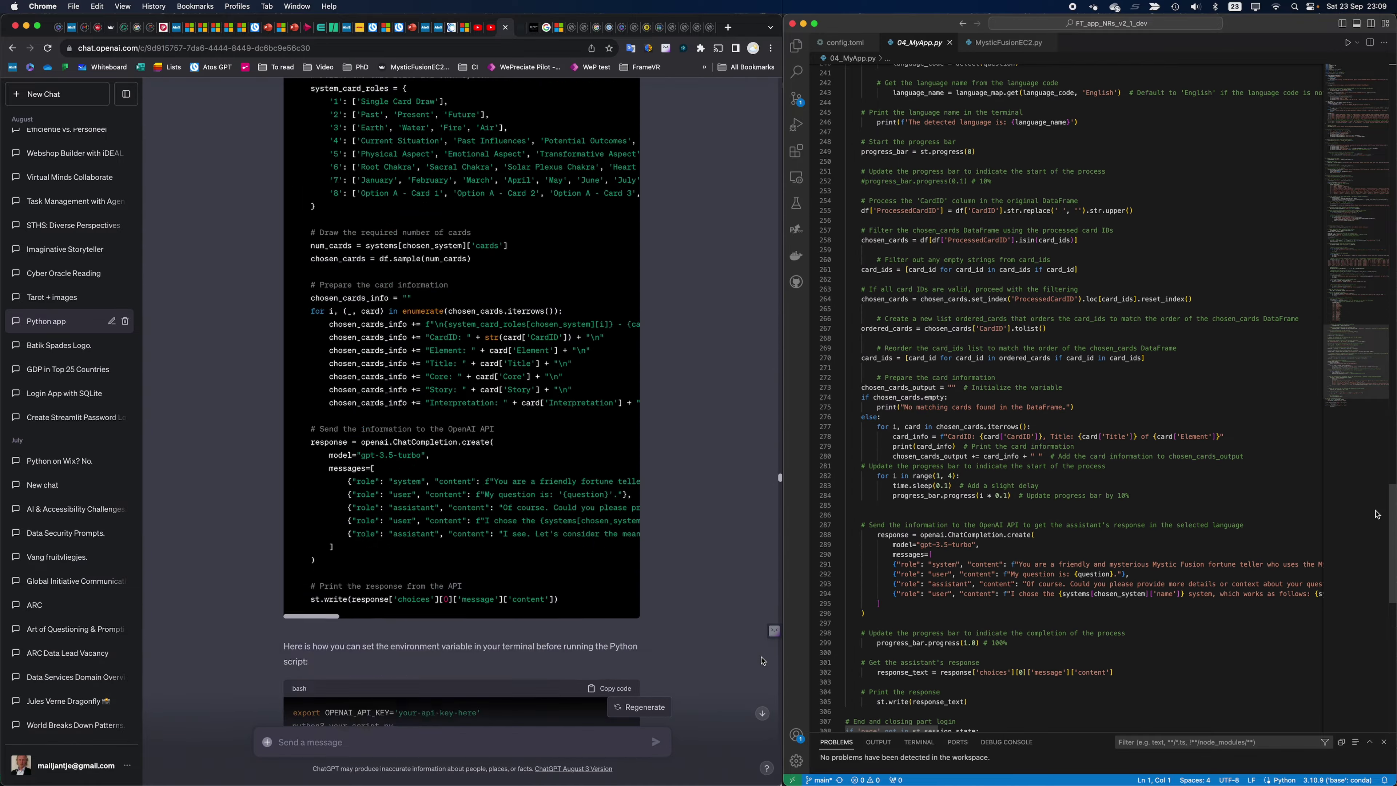
scroll(762, 660, "down", 20)
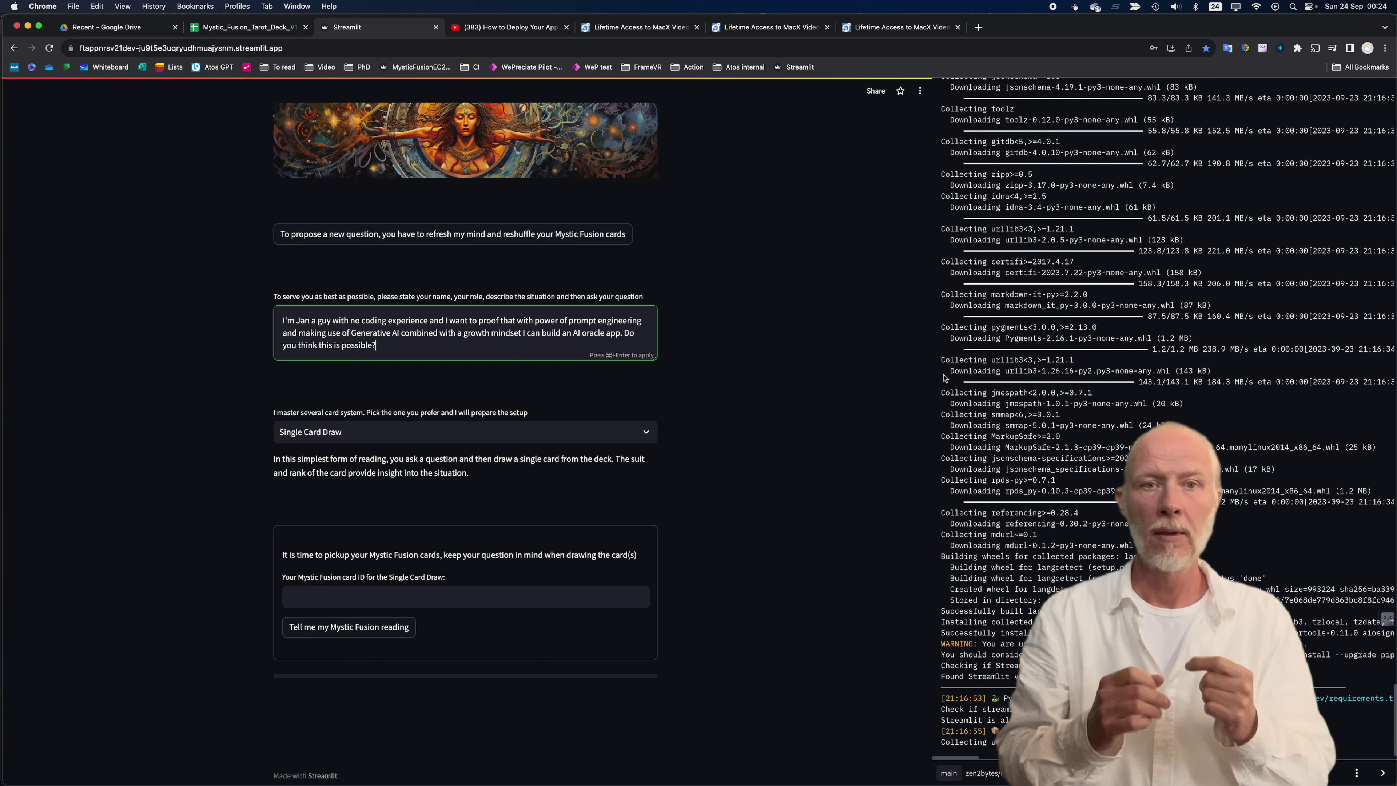
Get a Single Card Draw reading for card F I and read The Ruler of Fire interpretation.
left_click(648, 433)
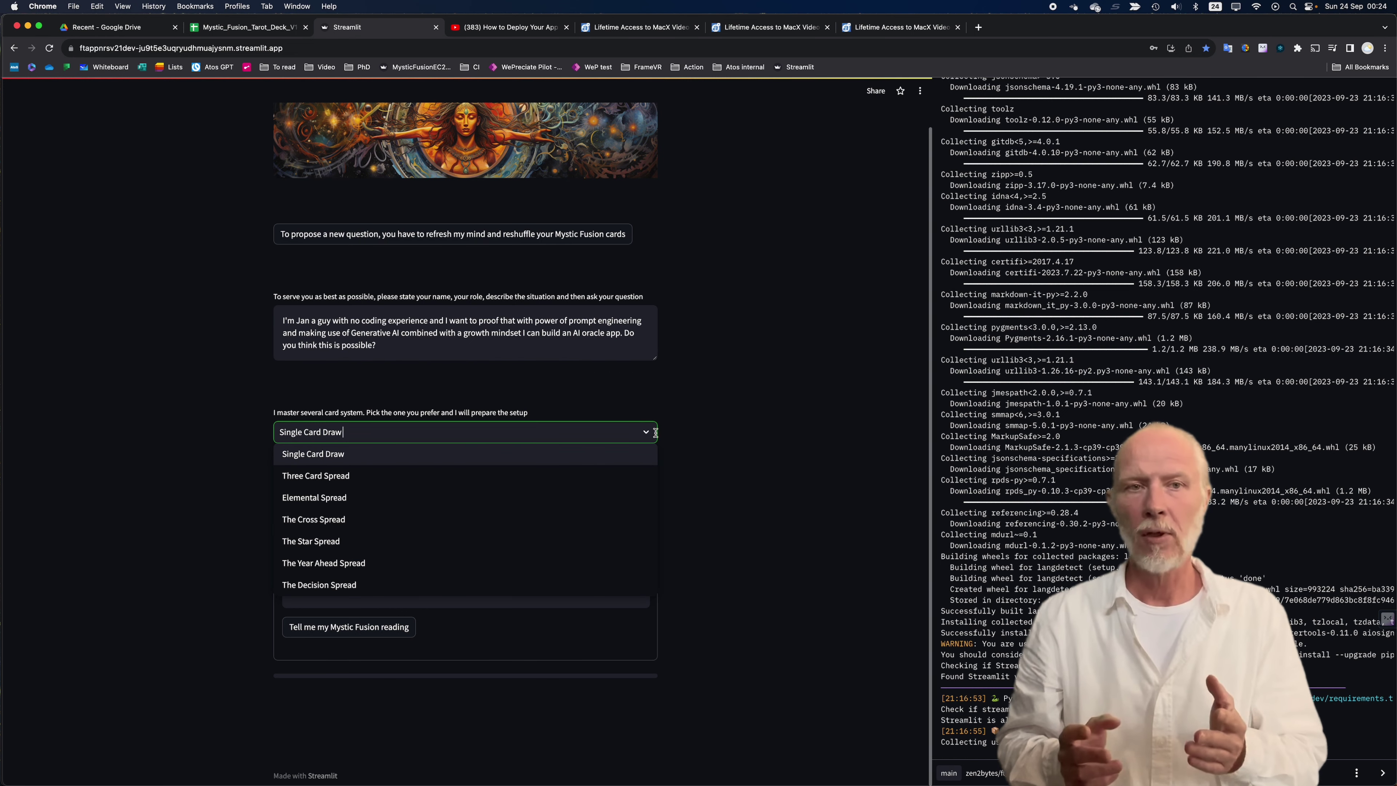
left_click(685, 437)
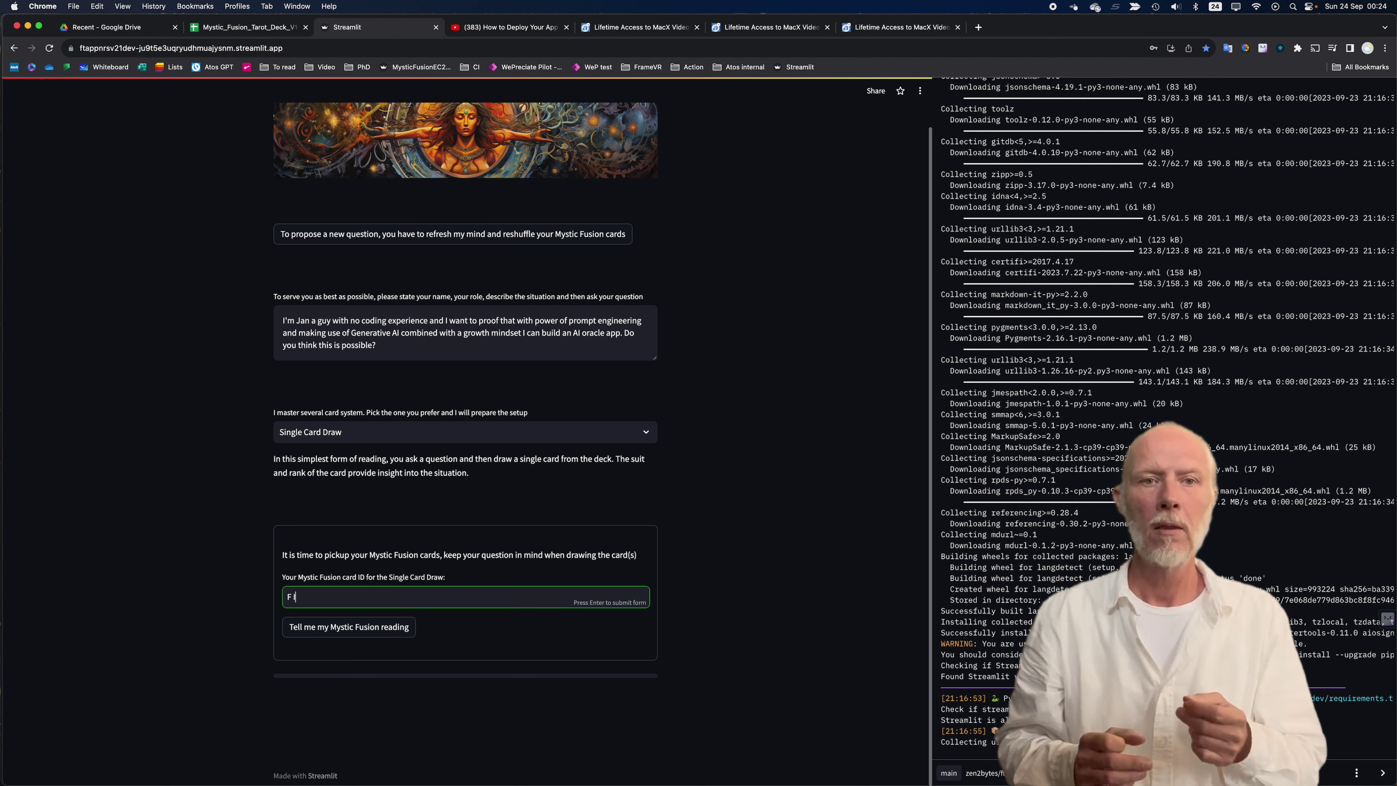
left_click(399, 633)
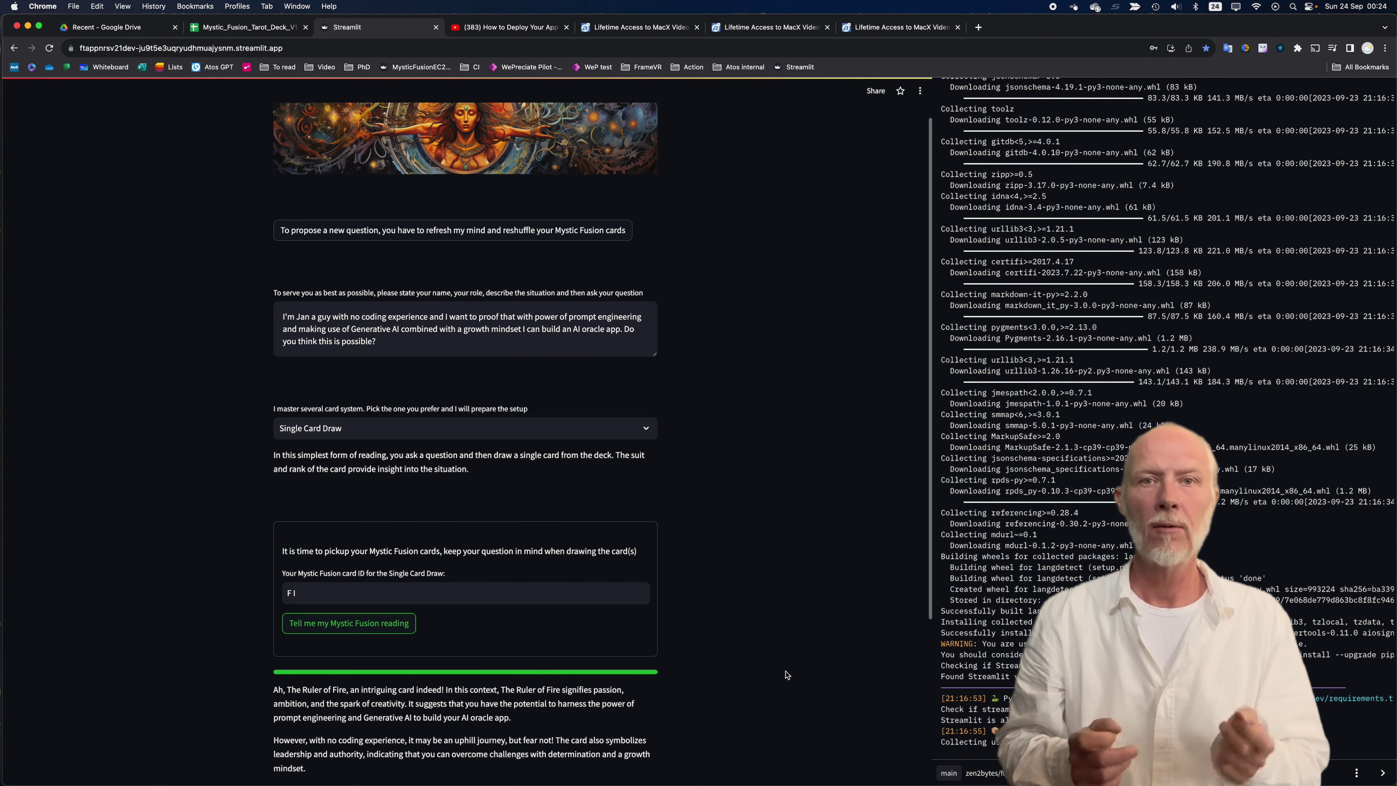
scroll(785, 675, "down", 5)
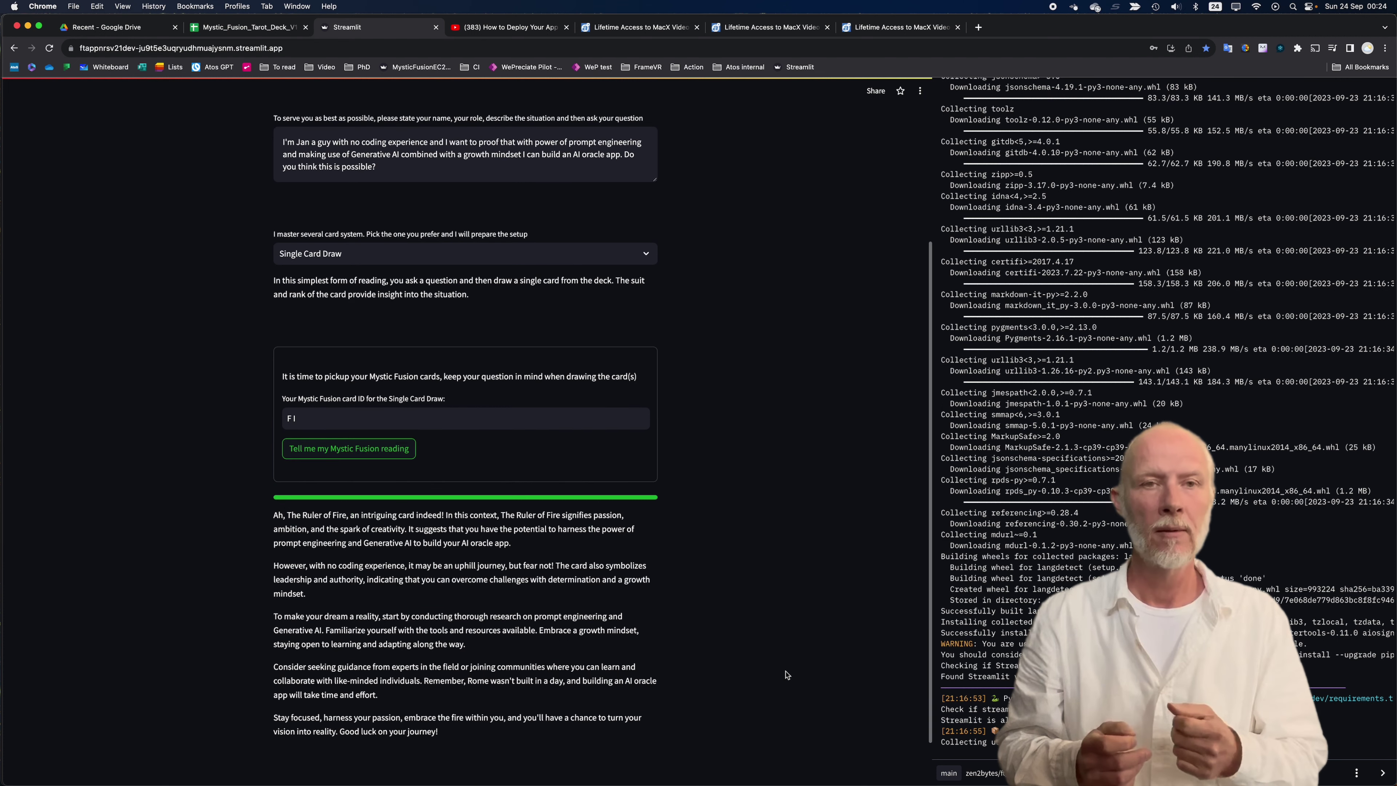
scroll(786, 674, "down", 1)
scroll(785, 675, "down", 2)
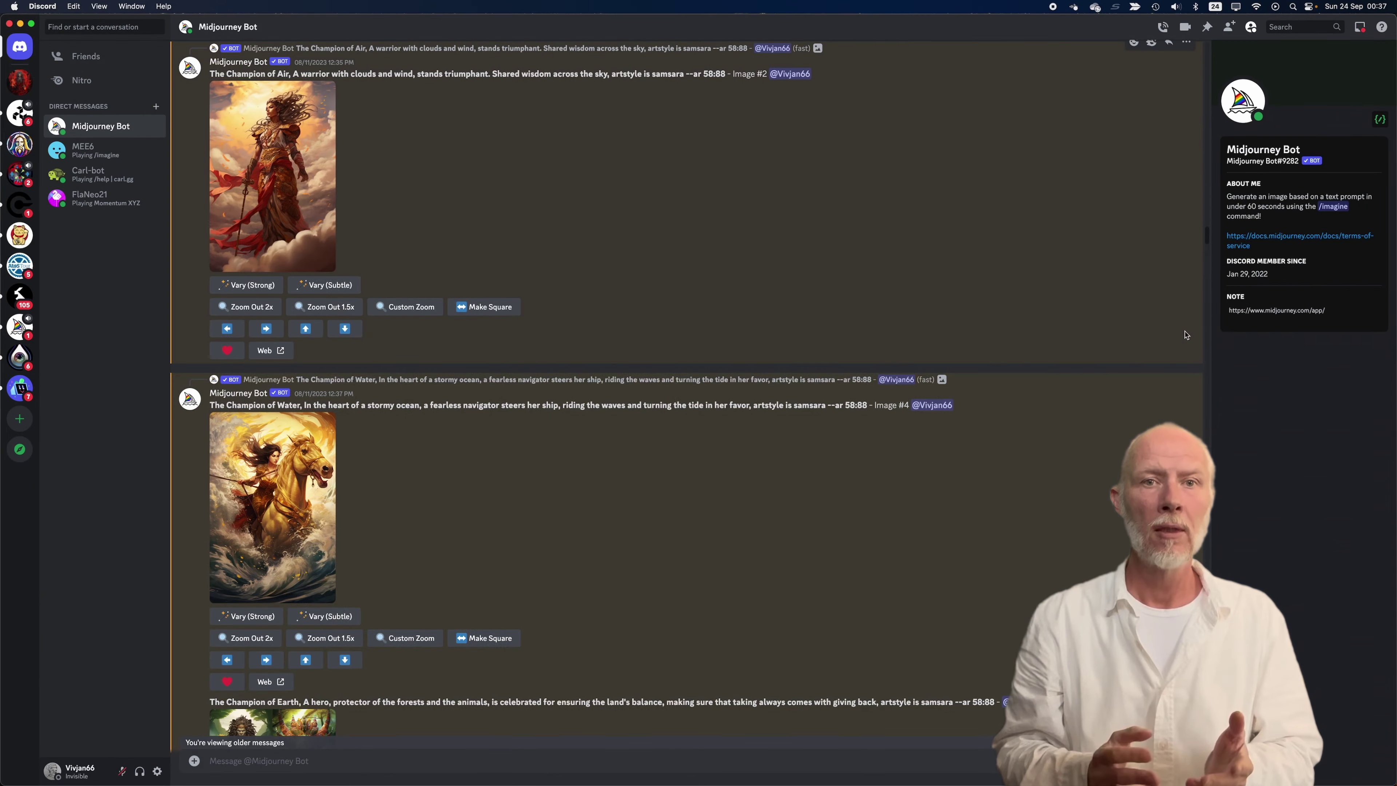
Browse the Midjourney Bot history of element card grids and upscales down to the Champion of Fire art.
scroll(1186, 335, "down", 15)
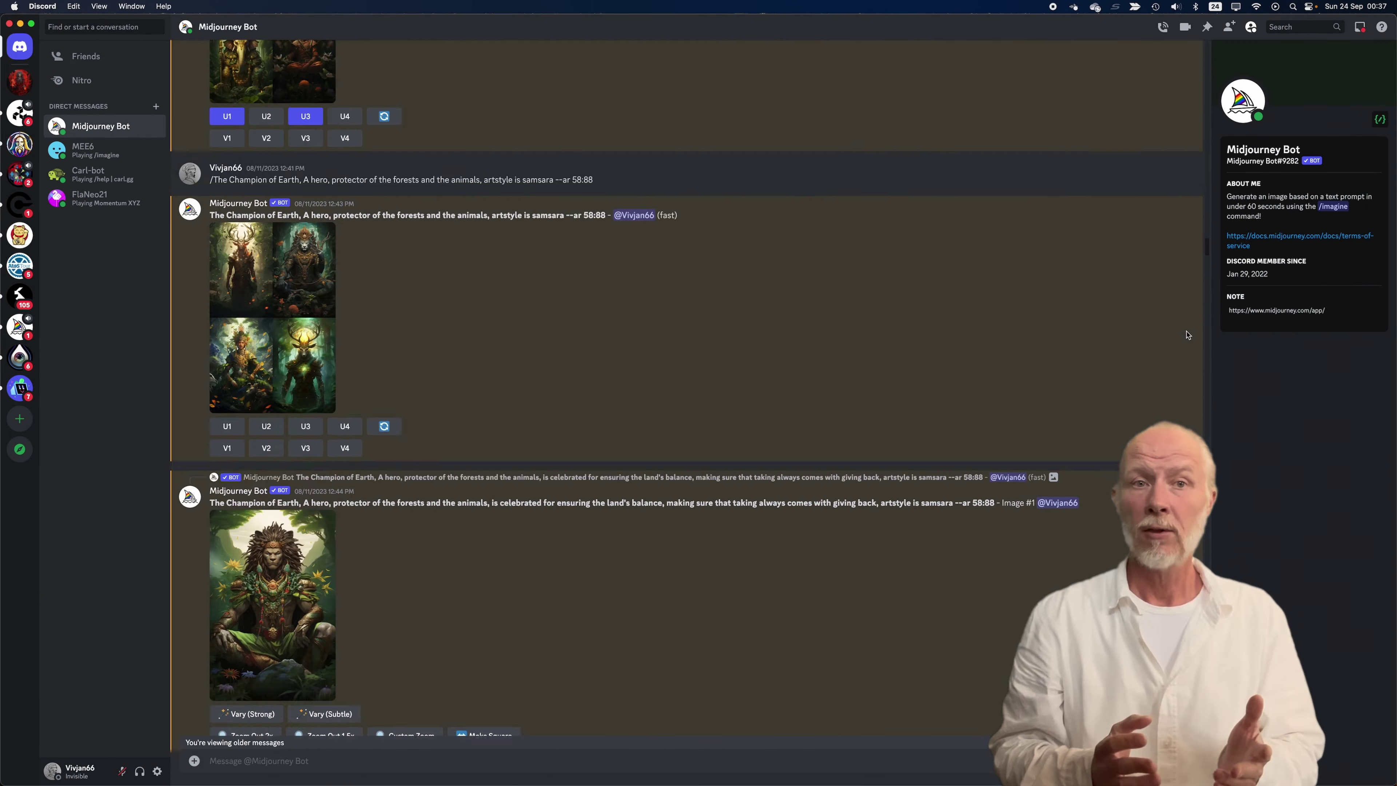
scroll(1187, 335, "down", 20)
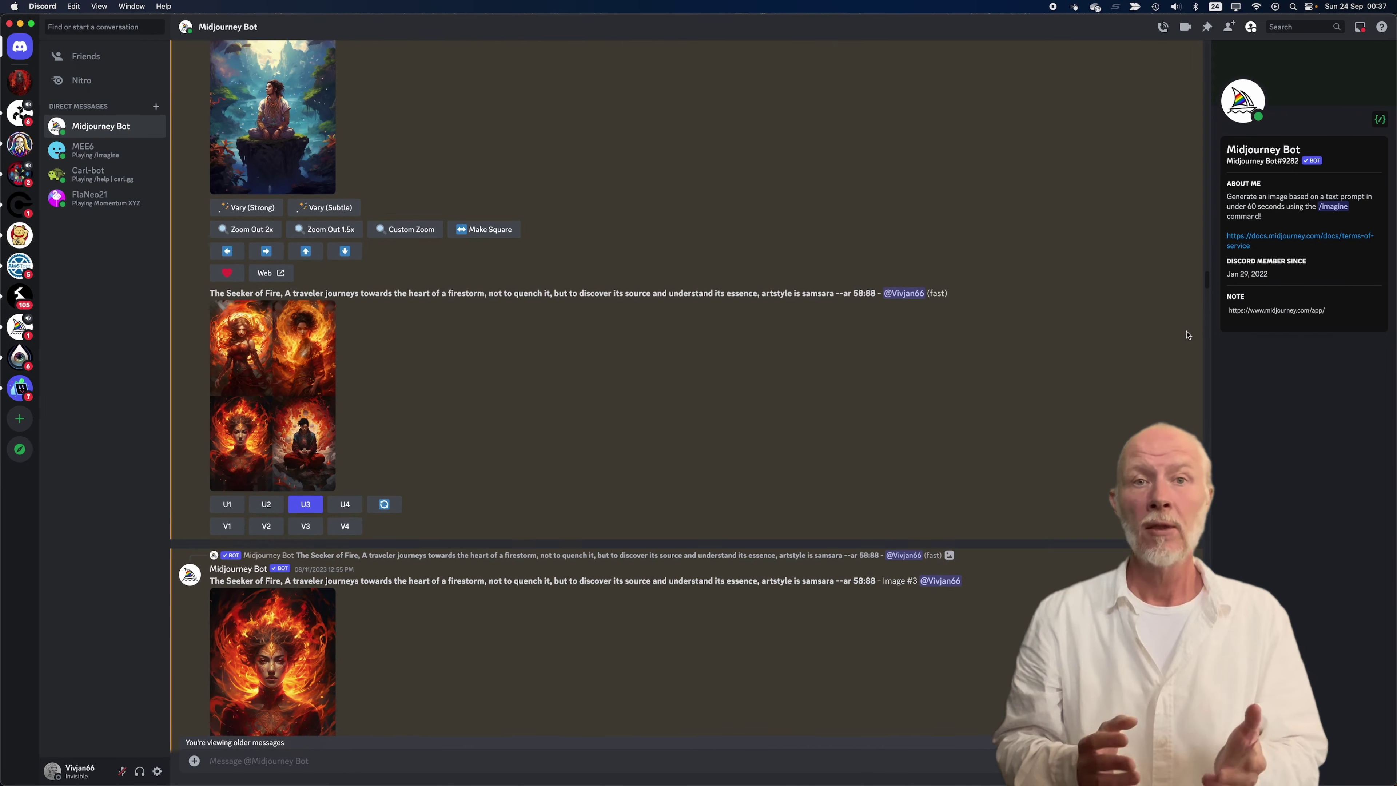
scroll(1187, 335, "down", 20)
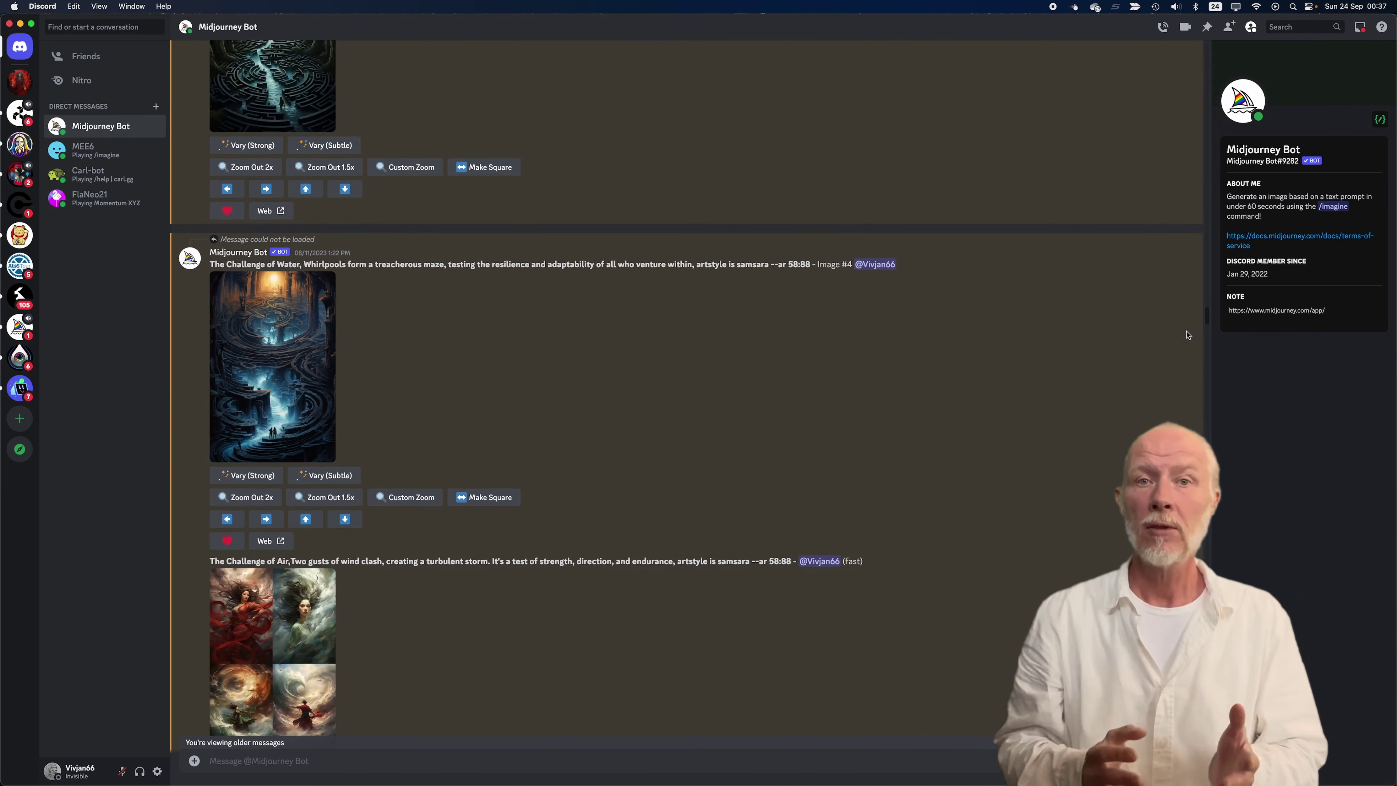
scroll(1187, 335, "down", 20)
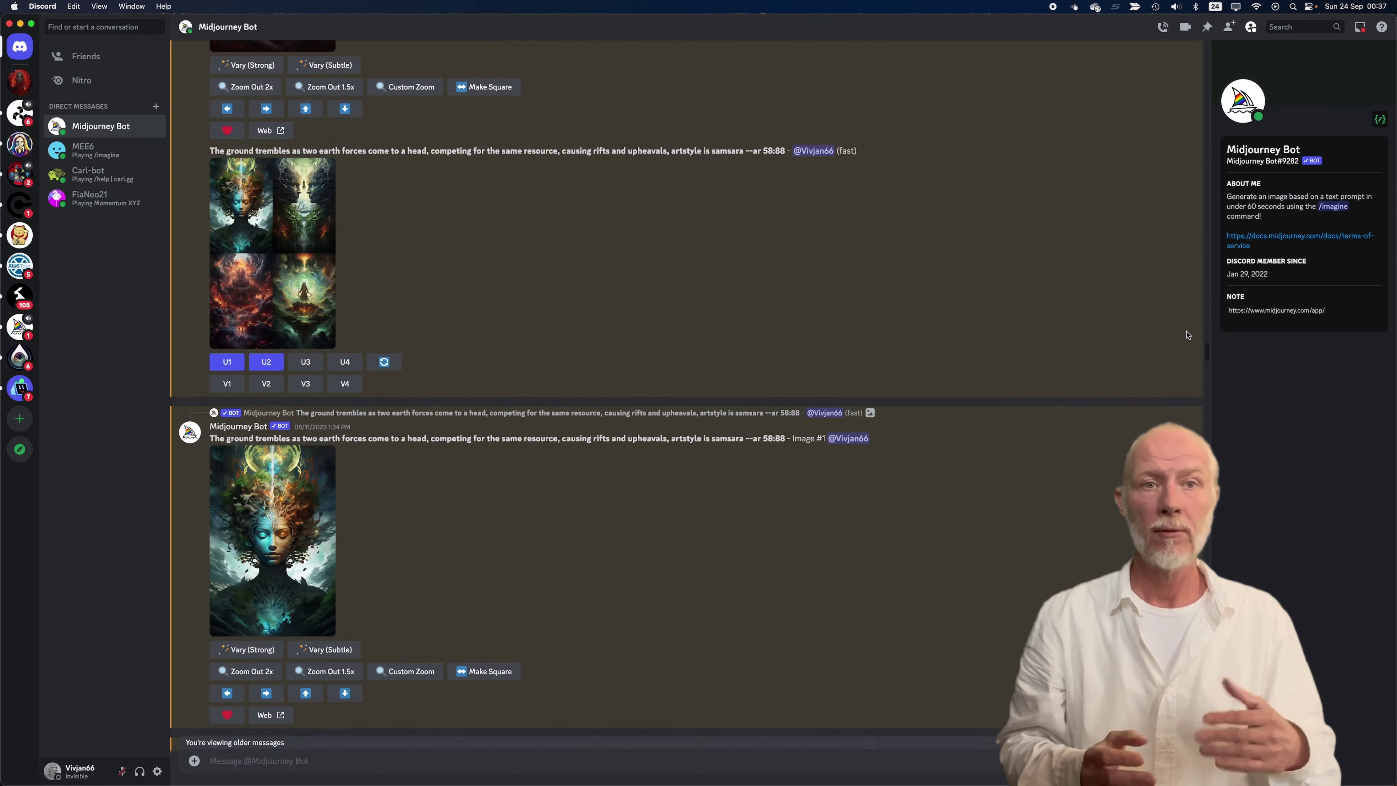
scroll(1187, 335, "down", 20)
scroll(1187, 334, "down", 20)
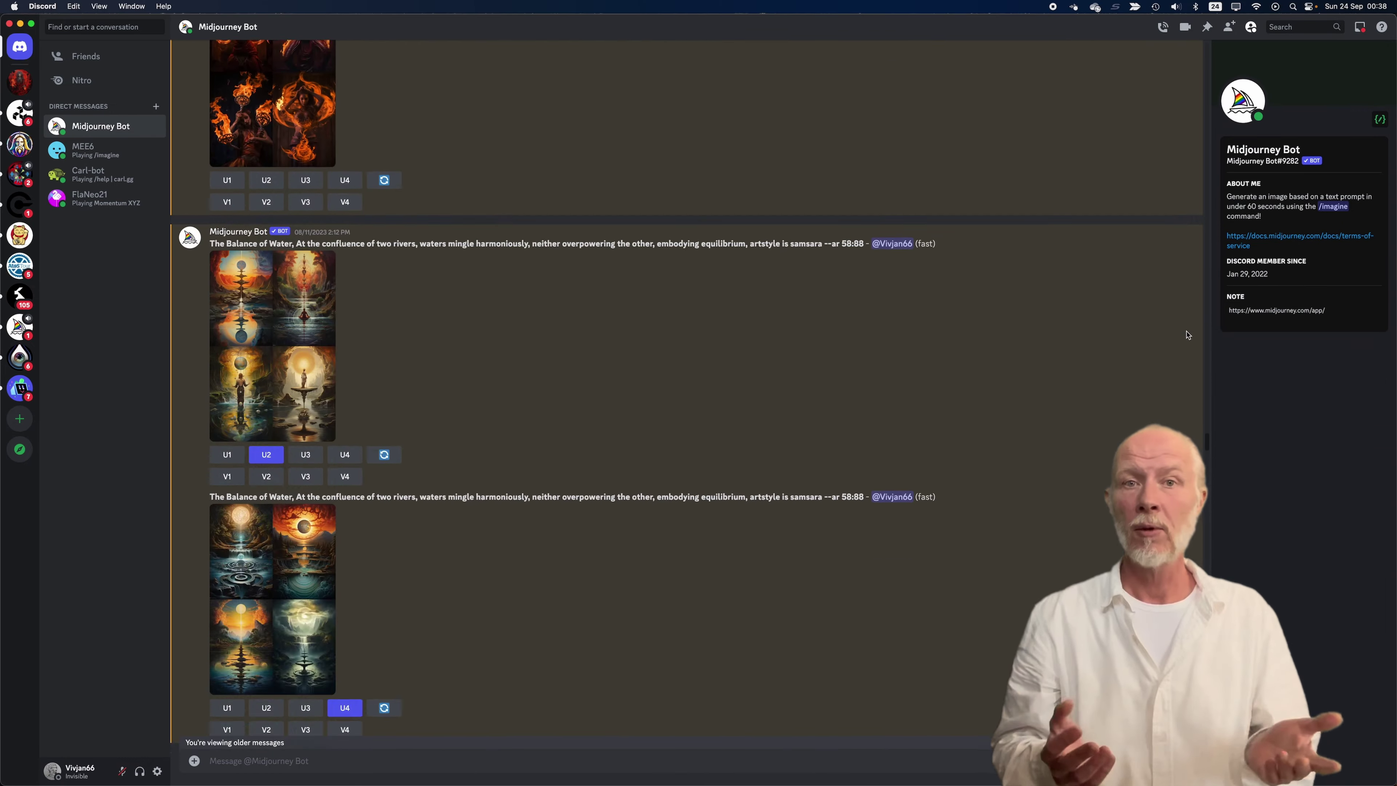
scroll(1187, 335, "down", 20)
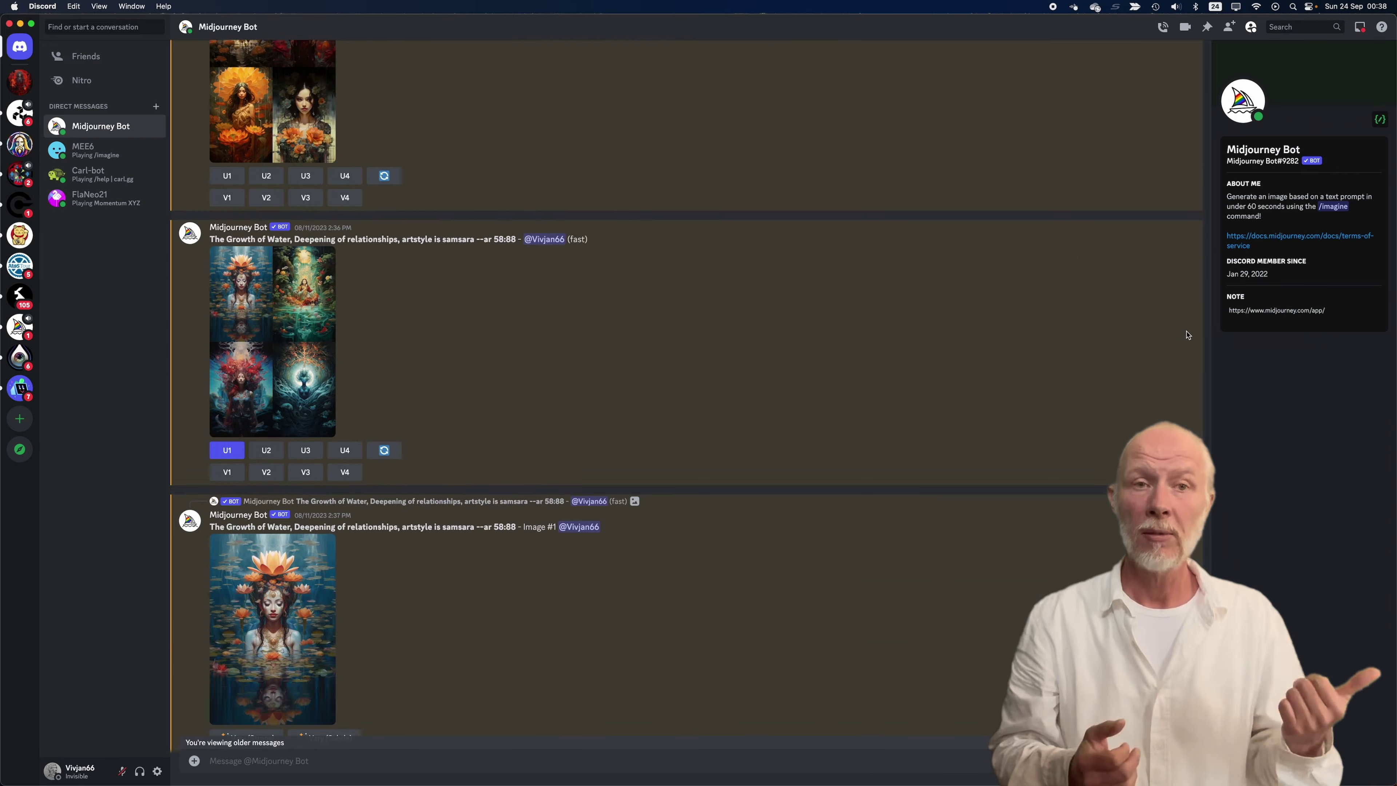
scroll(1187, 335, "down", 20)
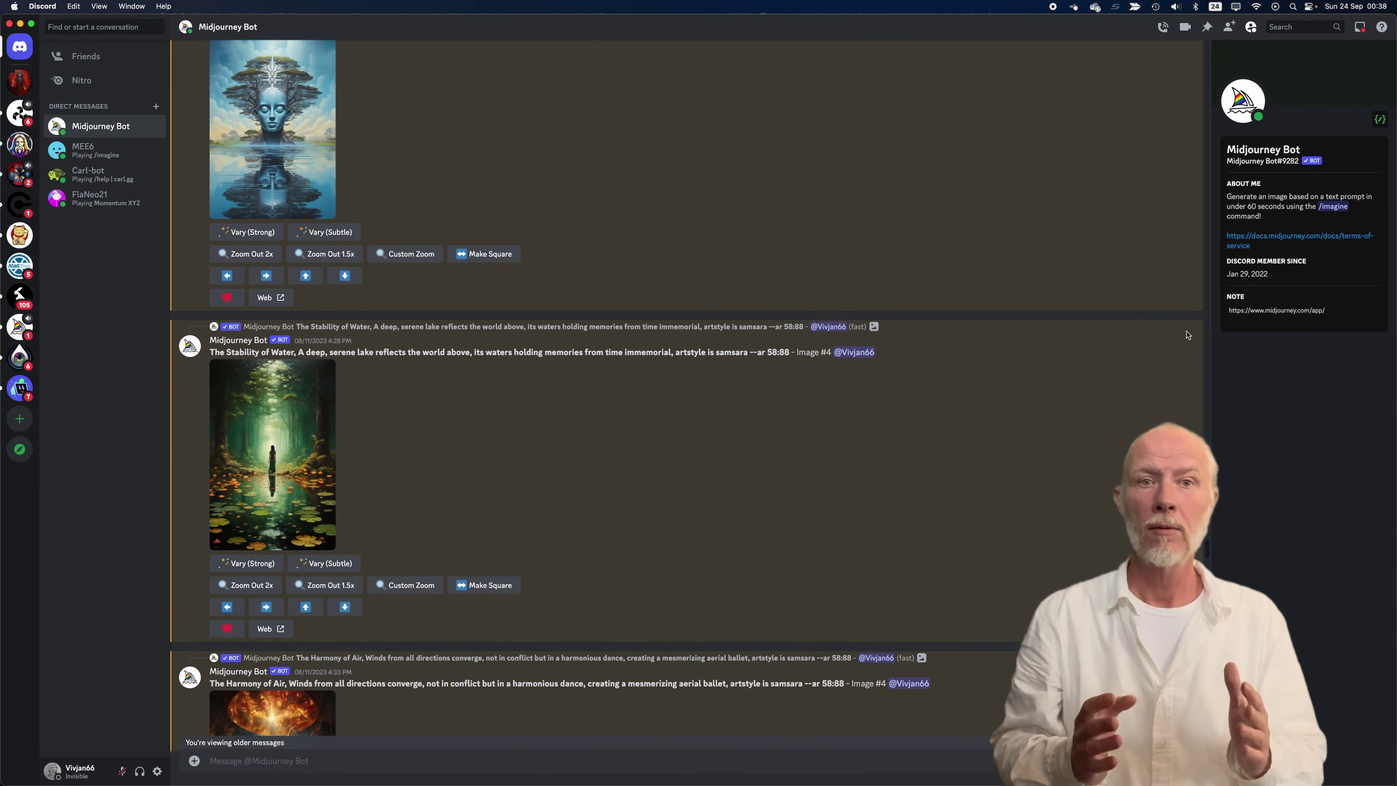
scroll(1187, 335, "down", 15)
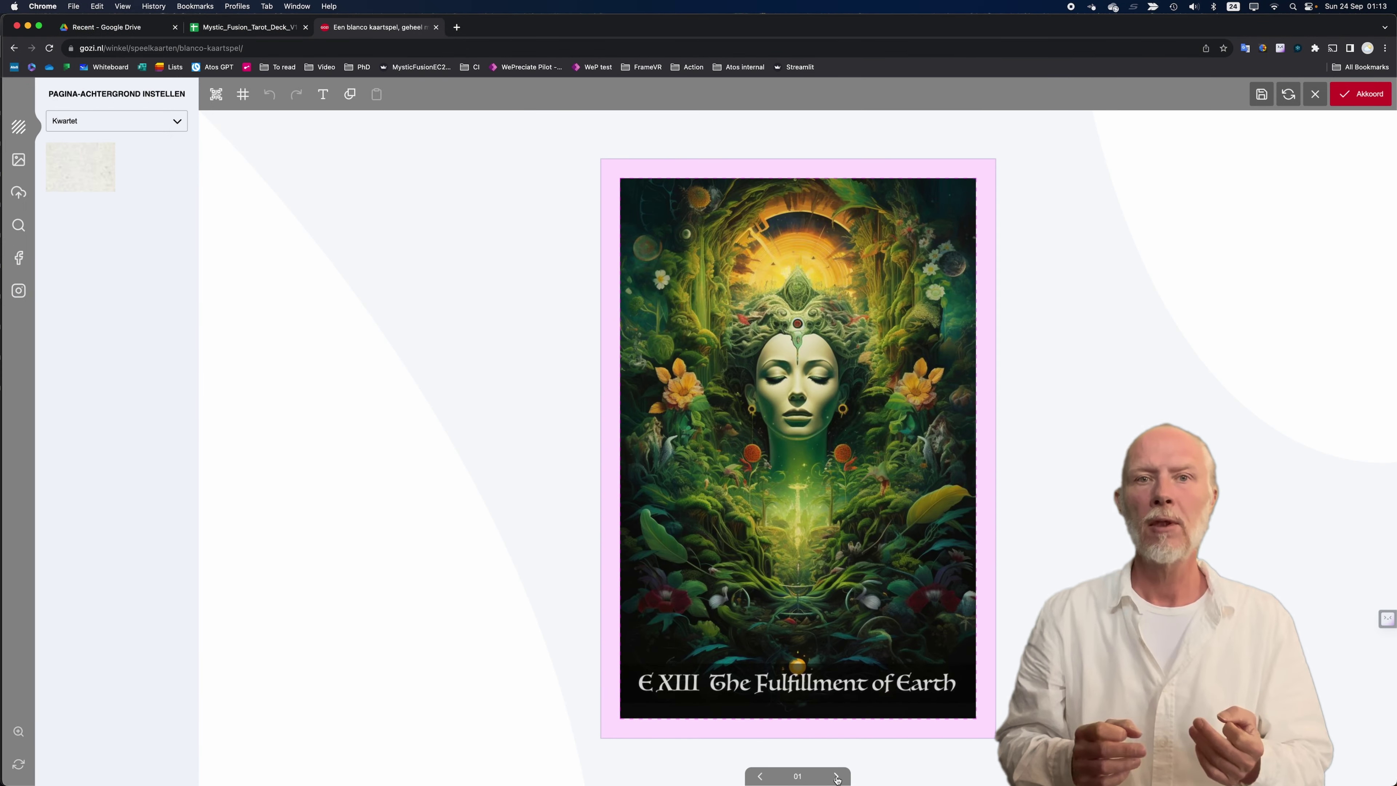
Page forward through the gozi.nl deck to card 50, W III The Champion of Water.
left_click(837, 776)
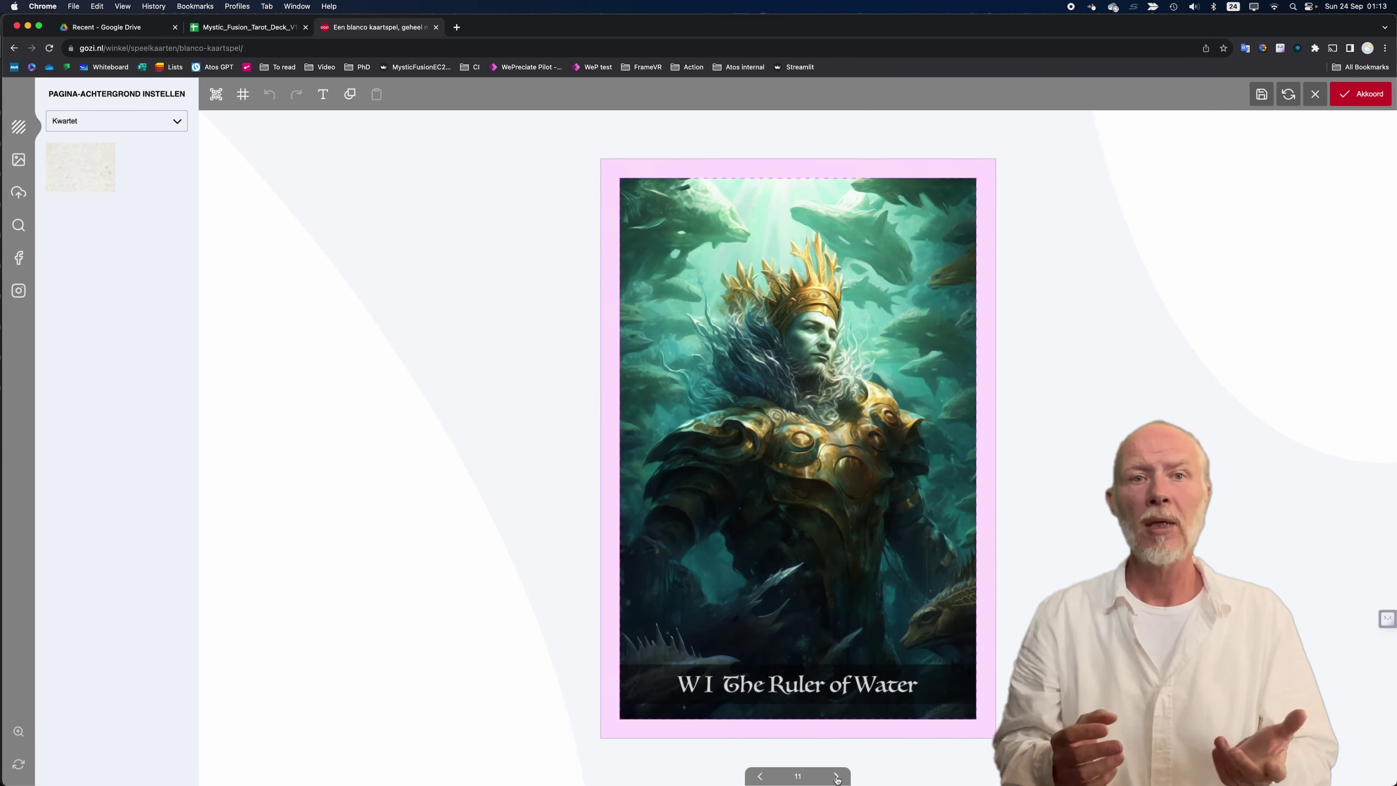
left_click(836, 777)
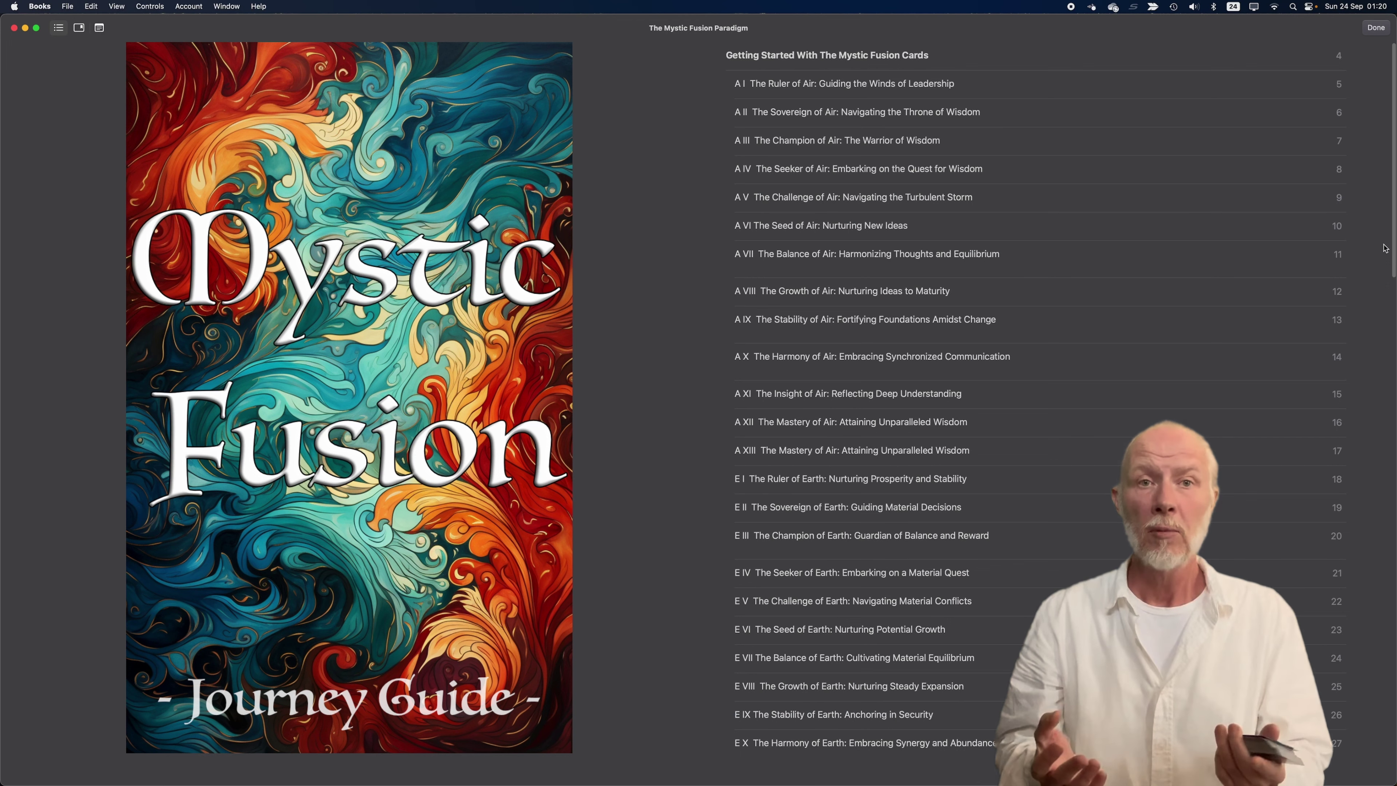
Scroll the Journey Guide's table of contents down to the closing Mystic Fusion chapters.
scroll(1384, 248, "down", 10)
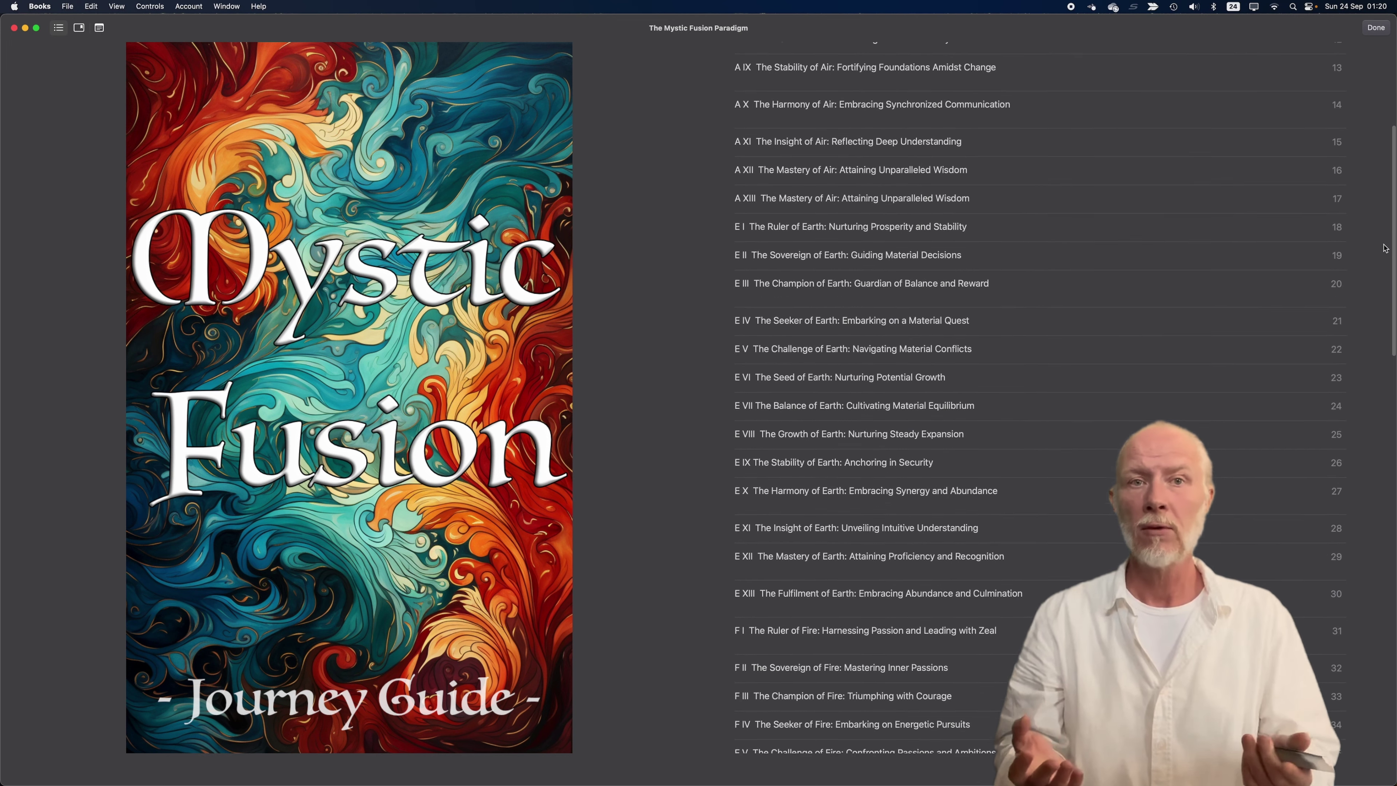
scroll(1385, 248, "down", 10)
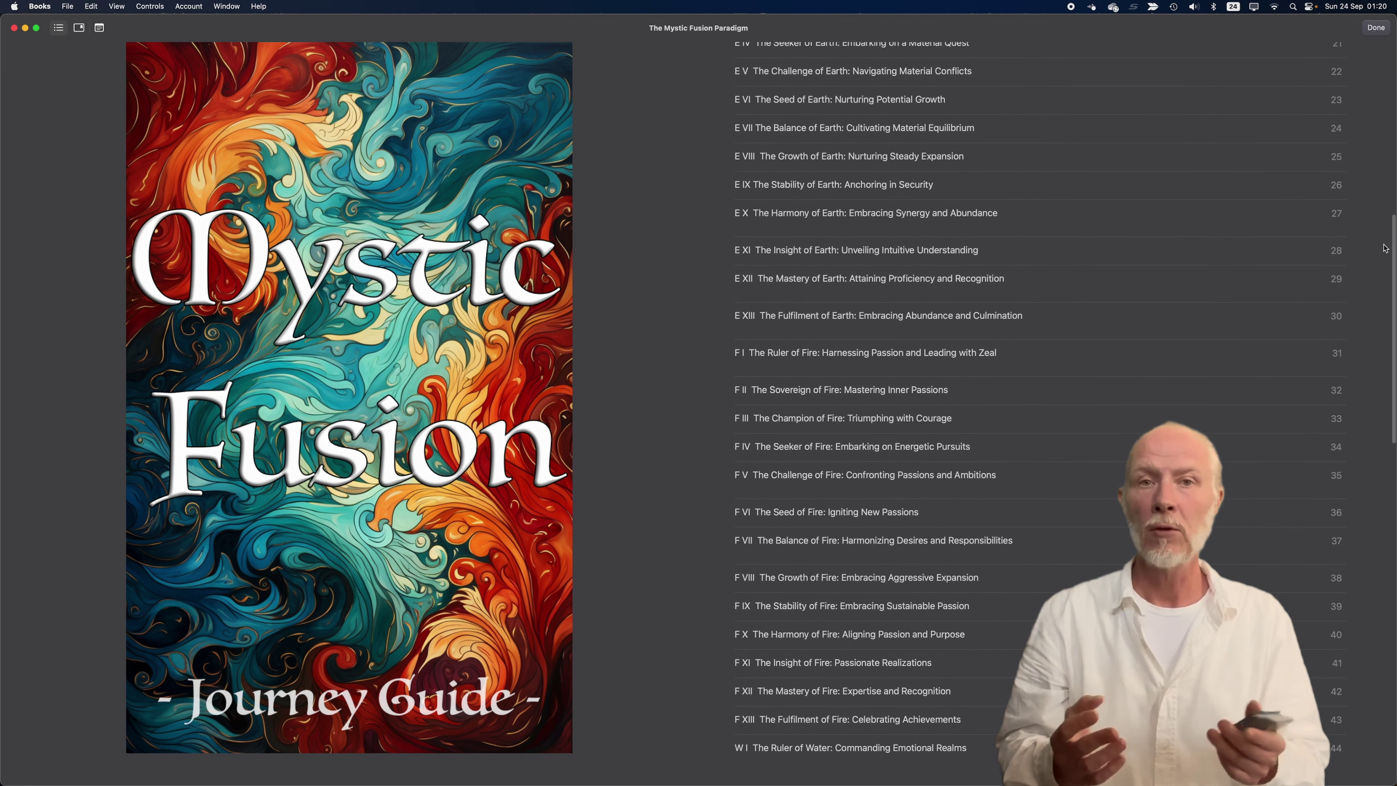
scroll(1385, 248, "down", 10)
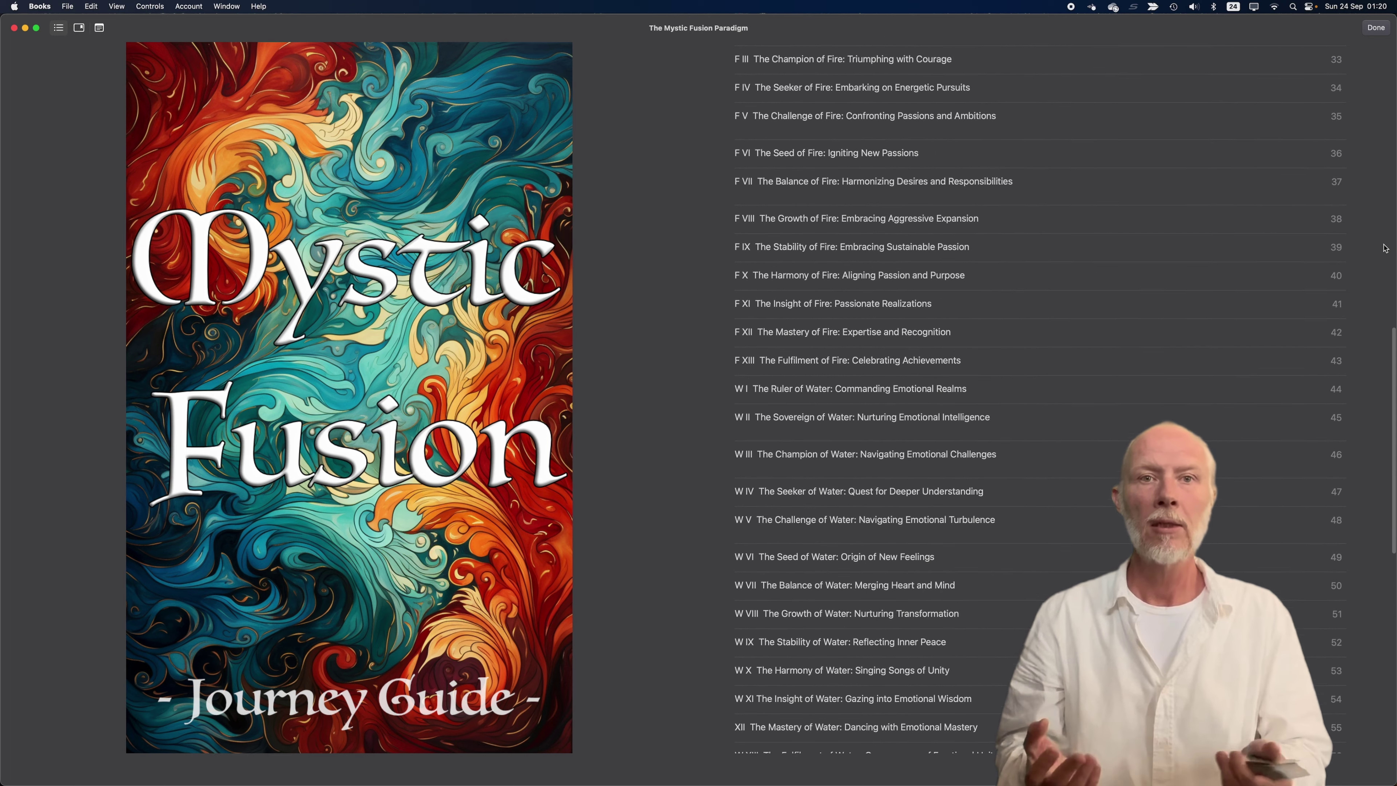
scroll(1384, 248, "down", 10)
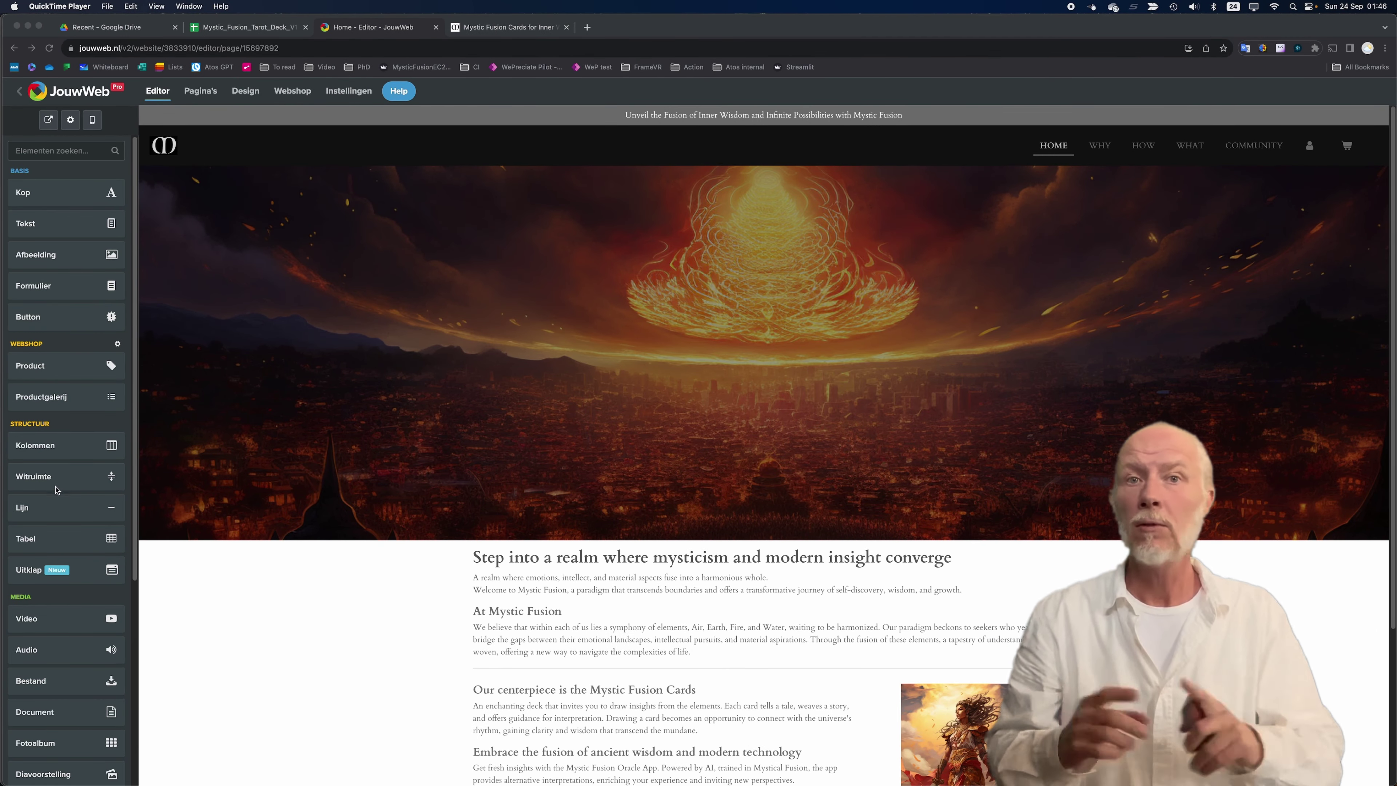
Review the Home page preview, then open the Why page, 'The Convergence of Ancient Wisdom and Modern Understanding'.
scroll(56, 489, "down", 4)
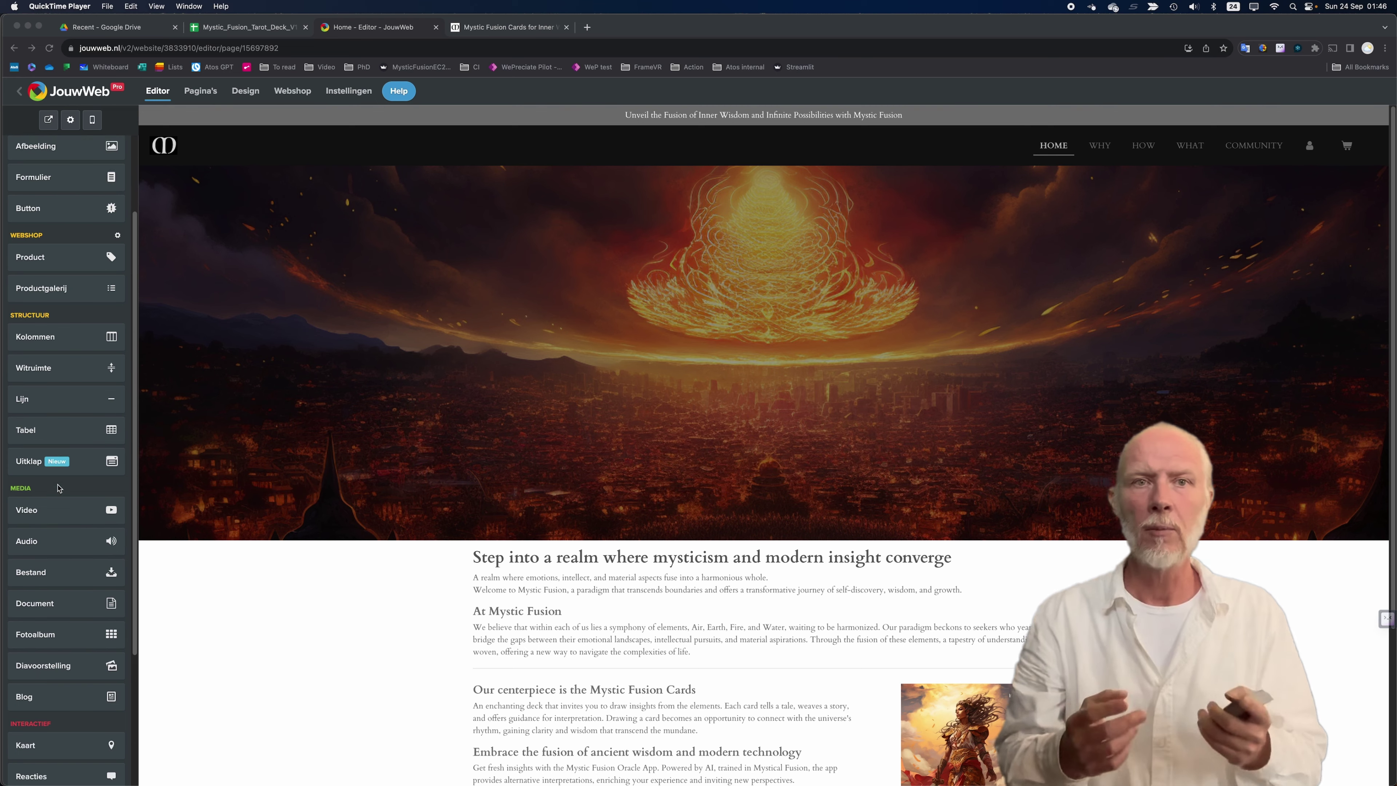
scroll(58, 489, "down", 3)
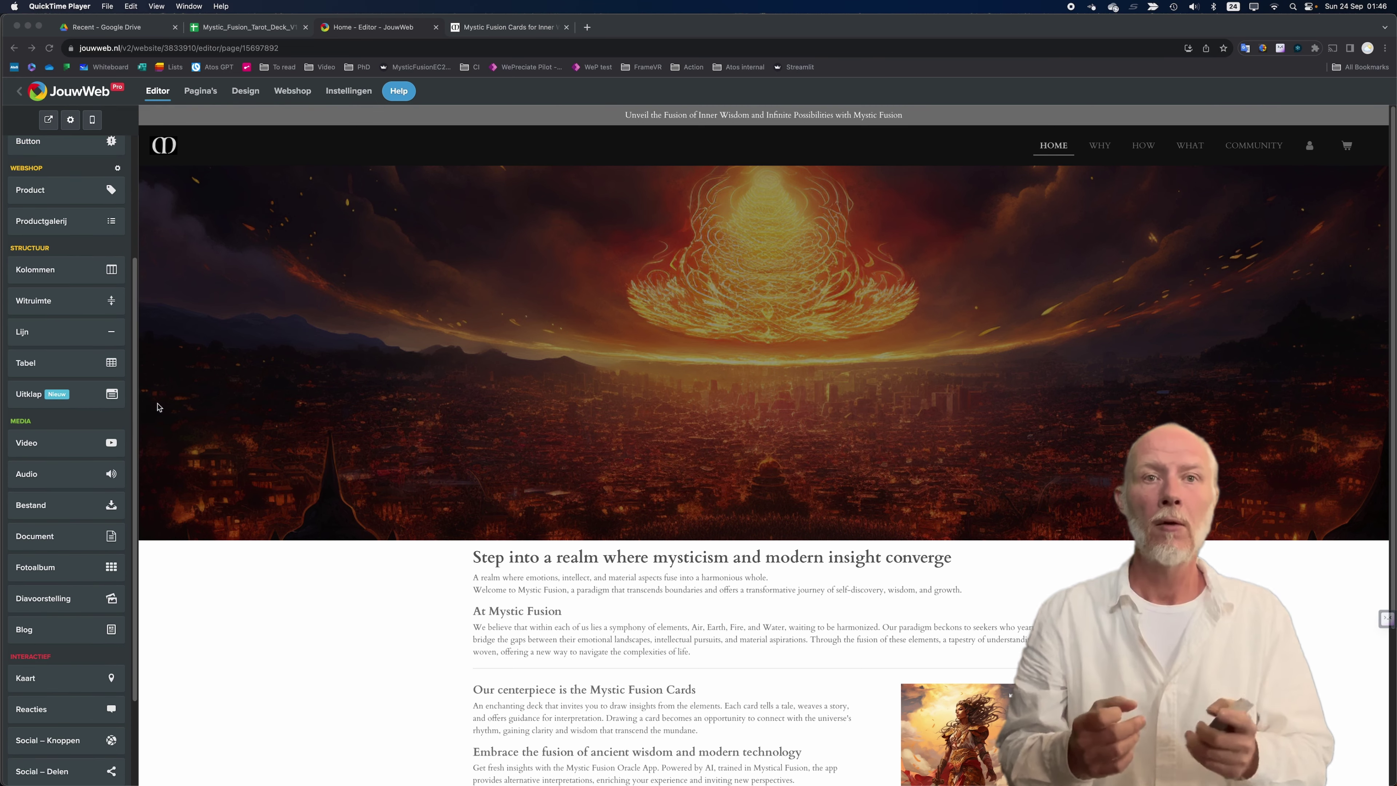
scroll(1003, 263, "down", 3)
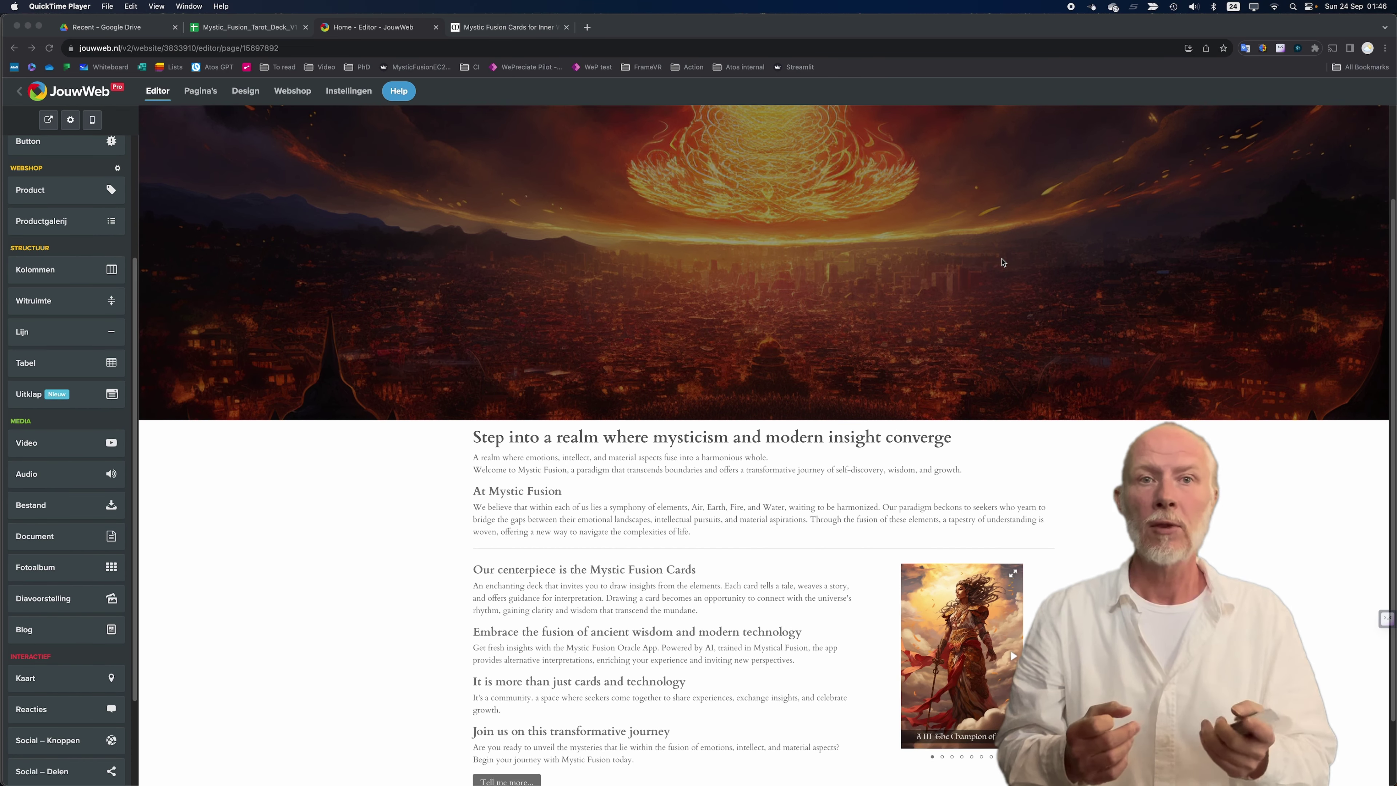
scroll(1003, 263, "down", 2)
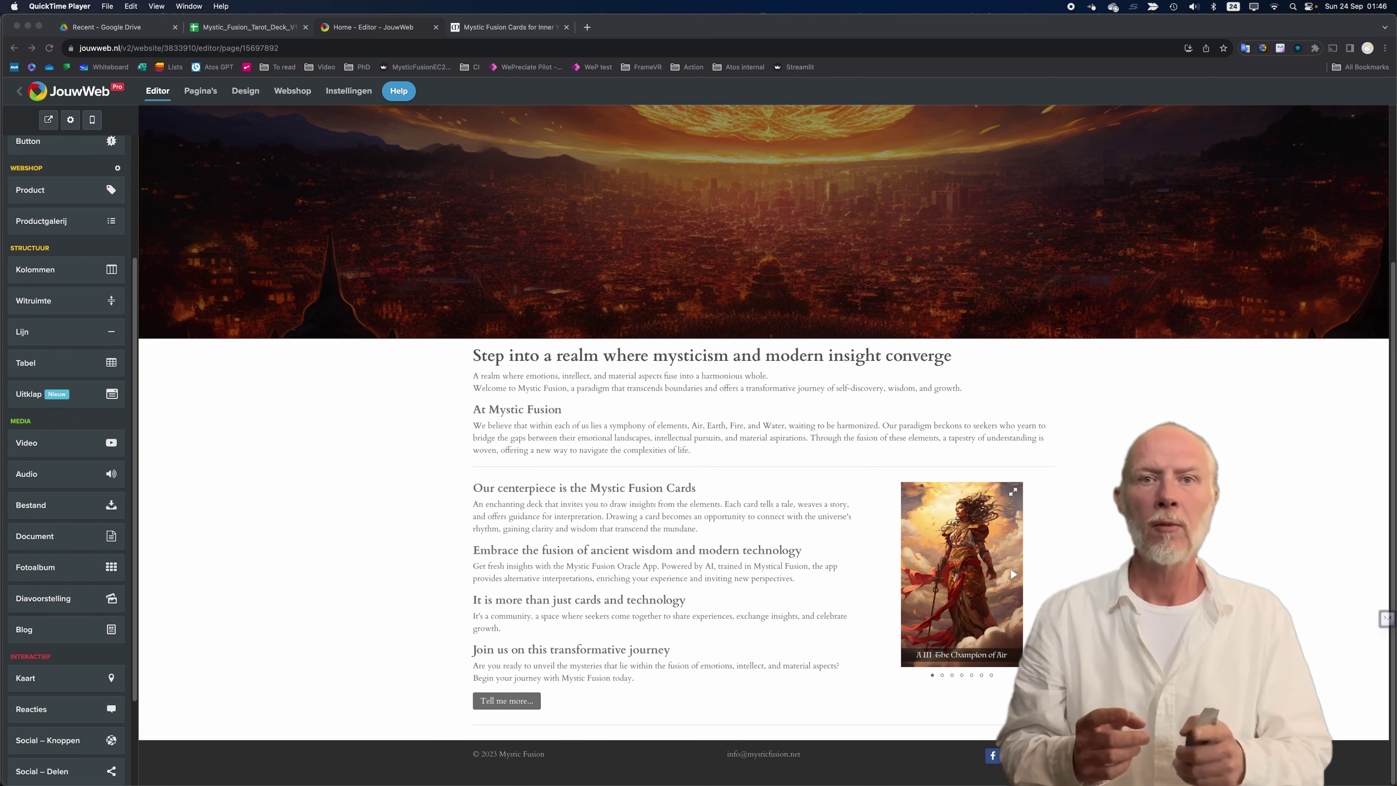
scroll(1148, 373, "up", 5)
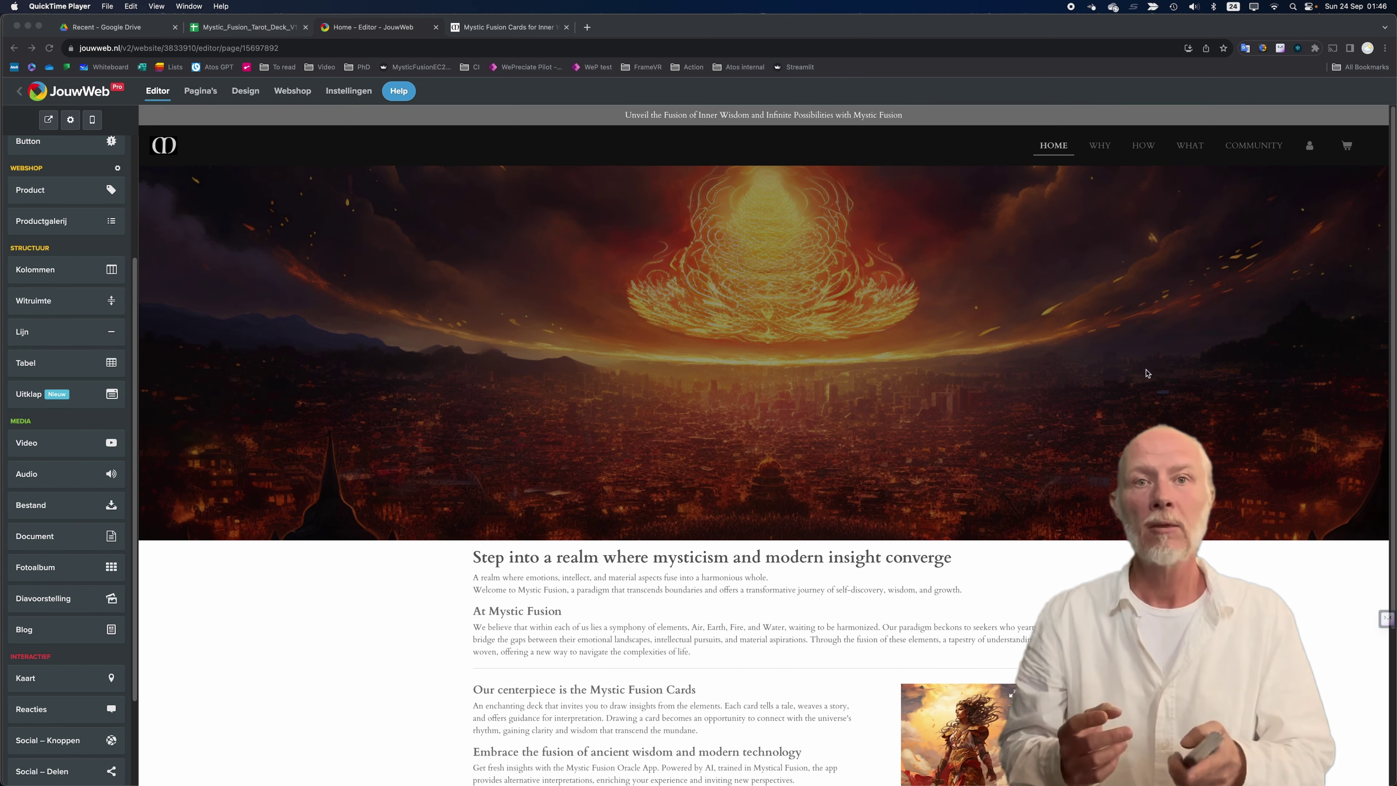
left_click(1107, 151)
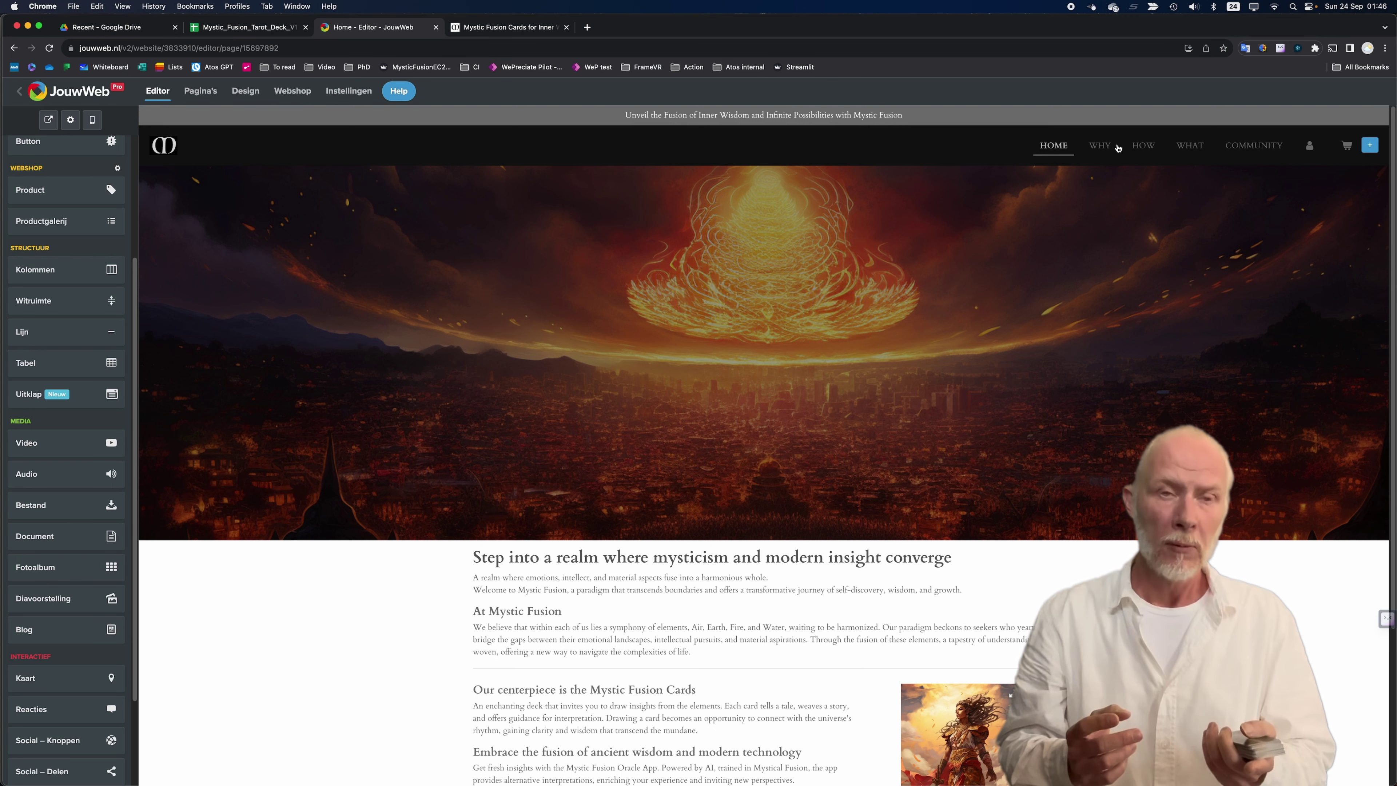
left_click(1117, 147)
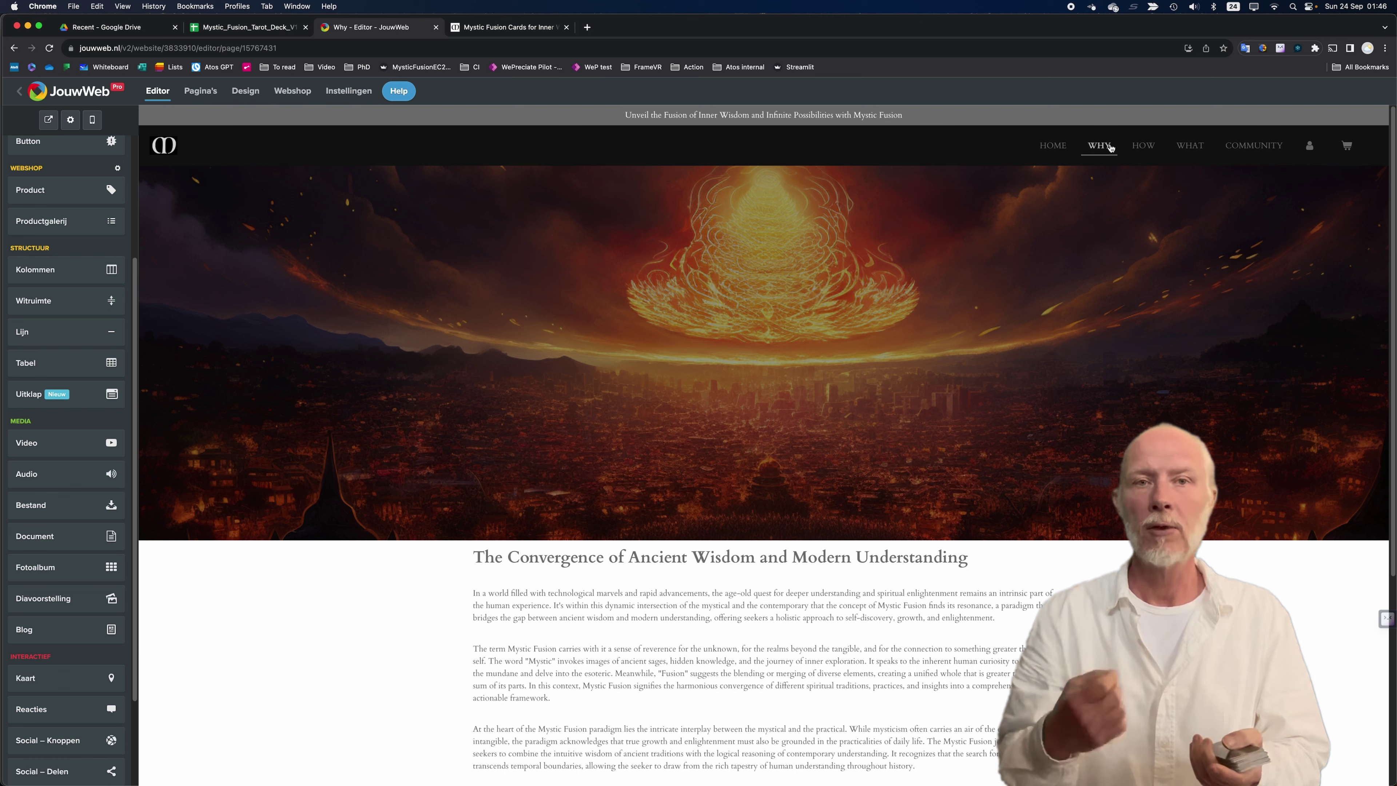
View the webshop's Betaalmethoden payment settings, where Mollie shows as incomplete.
left_click(299, 98)
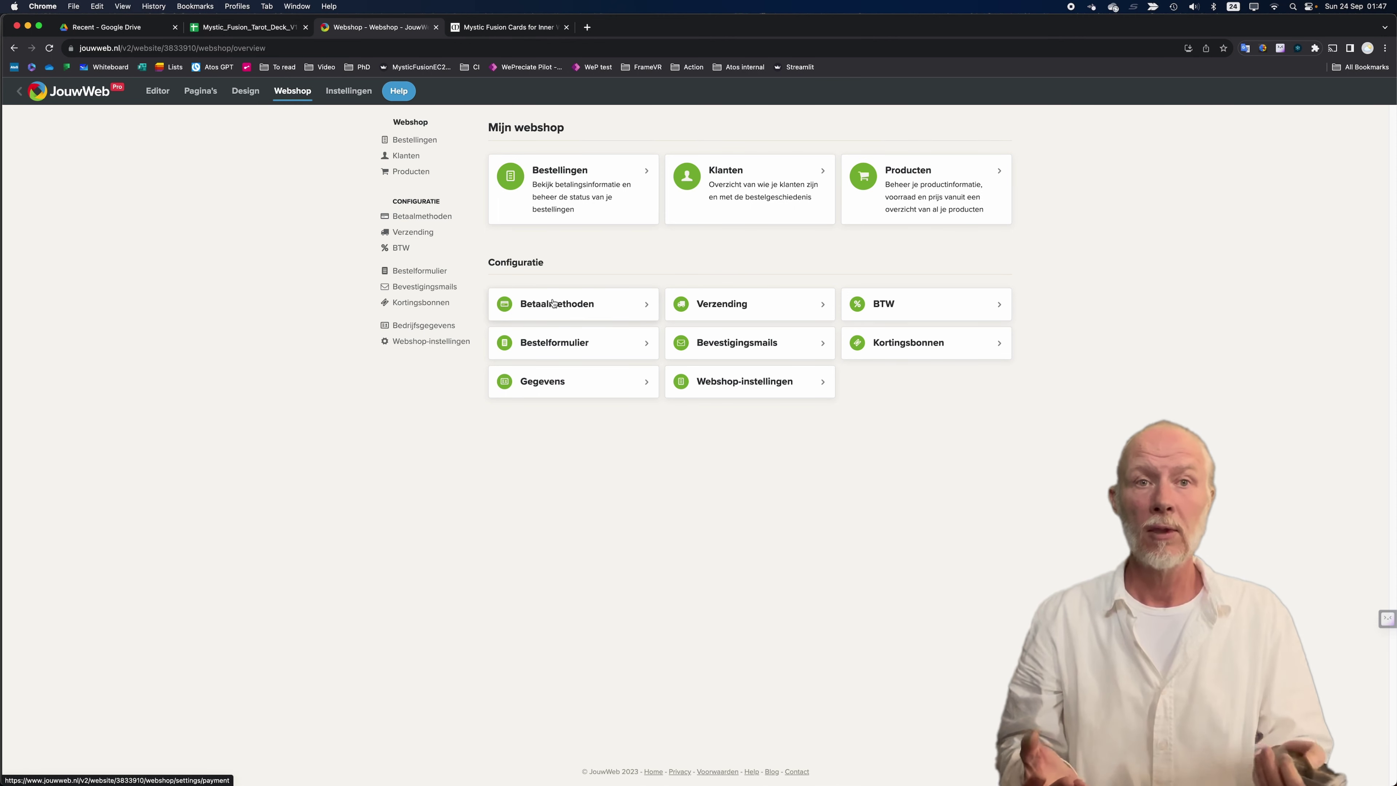
left_click(552, 303)
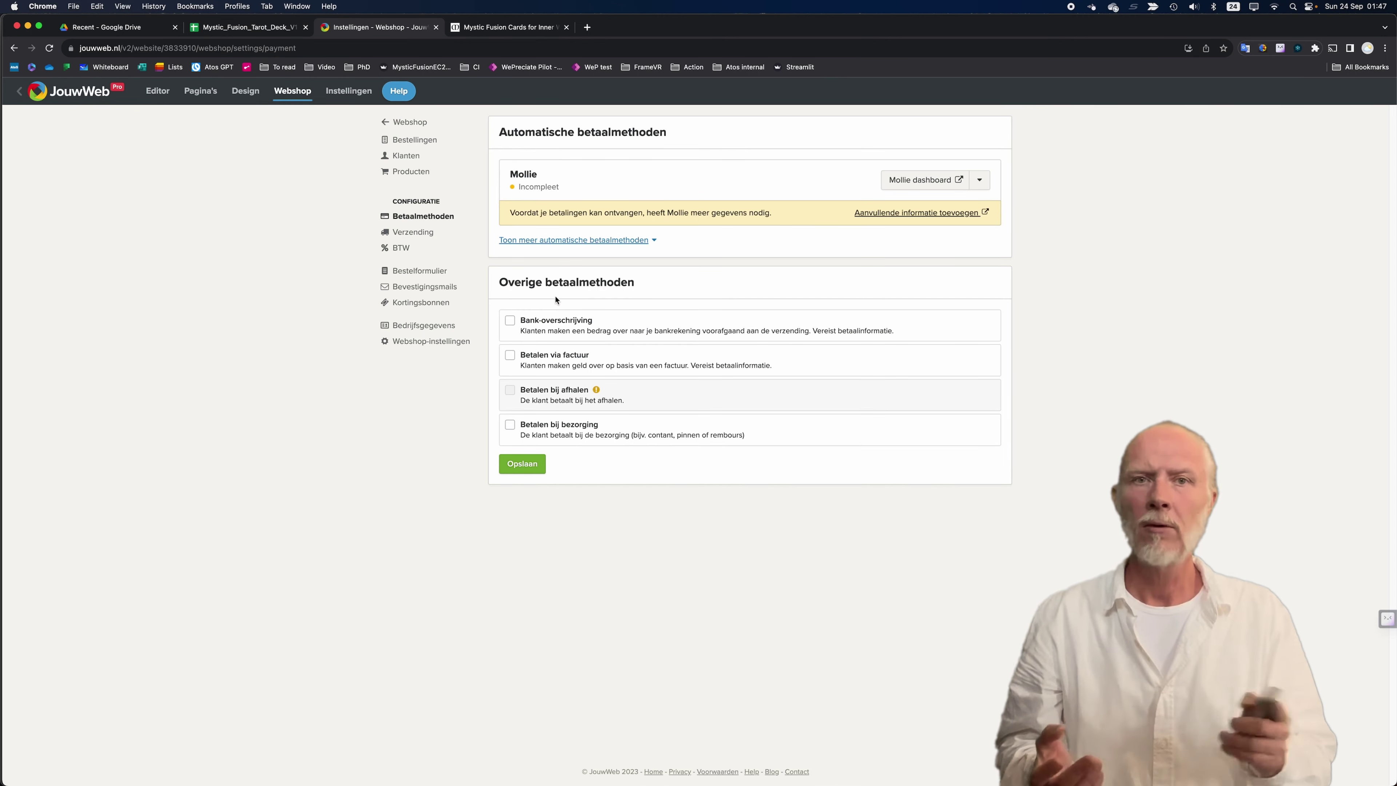